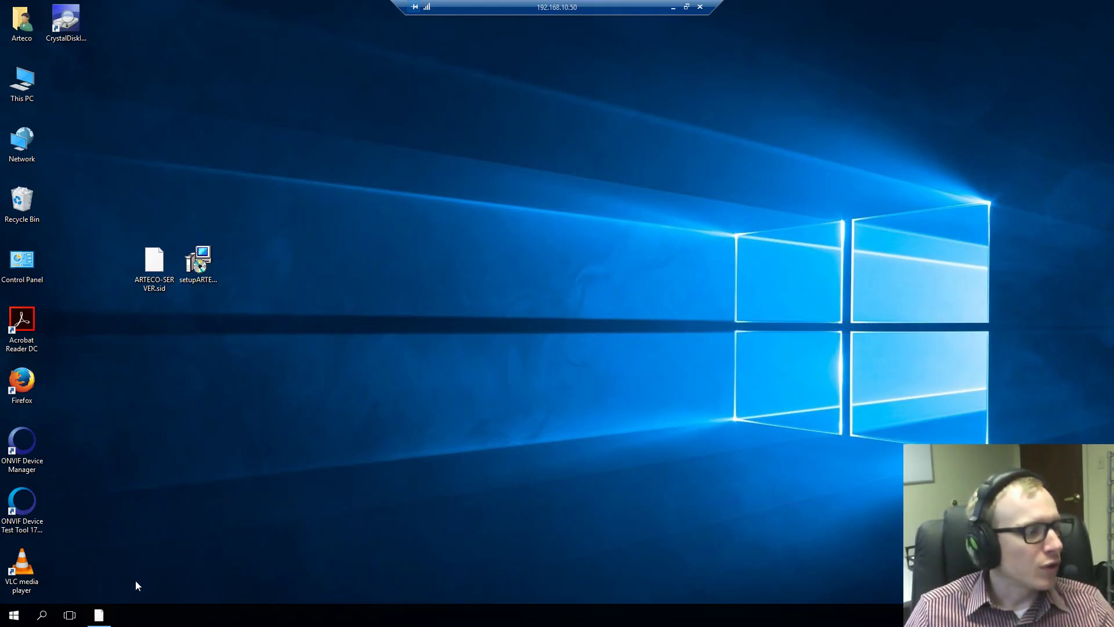
# - Switch to Firefox and review the serial number in the Arteco new product registration email
pyautogui.click(98, 620)
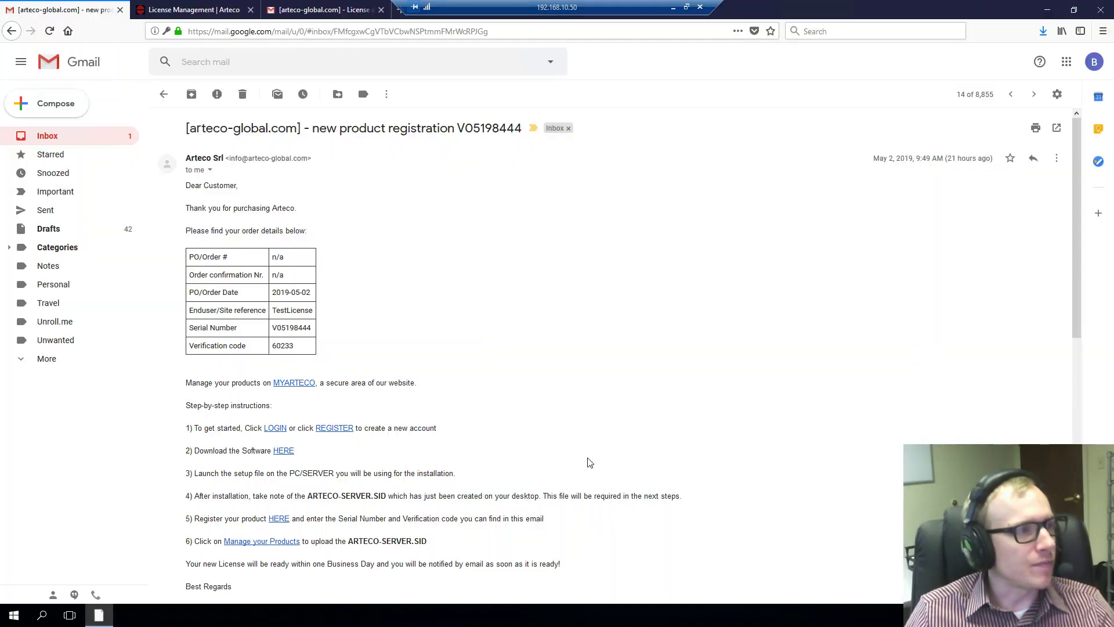
pyautogui.moveTo(312, 128); pyautogui.dragTo(522, 130)
pyautogui.click(459, 128)
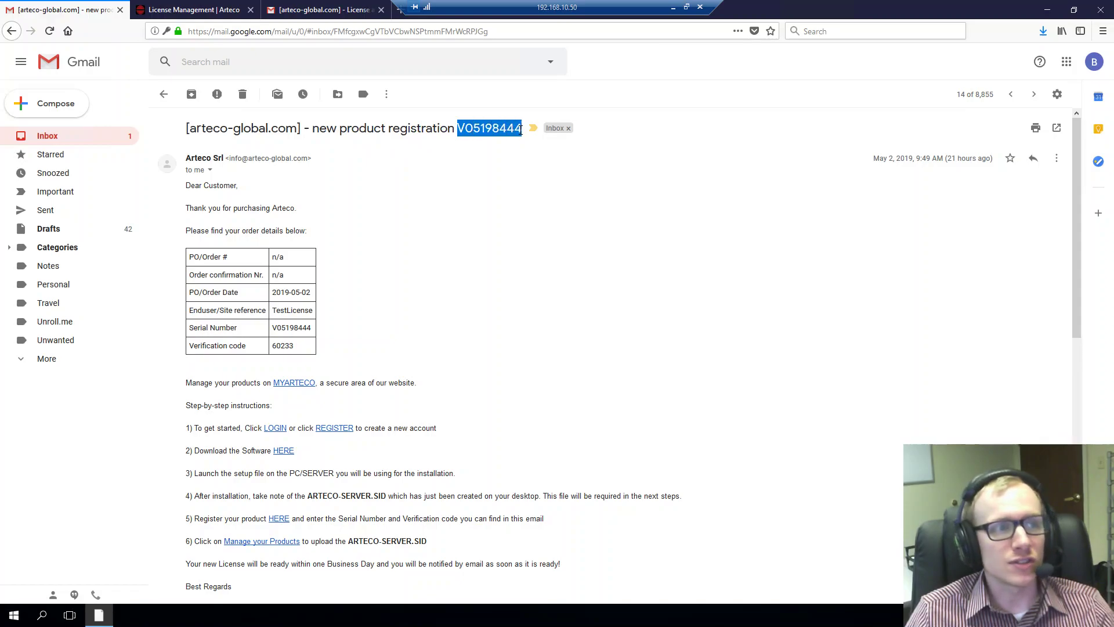
pyautogui.click(463, 266)
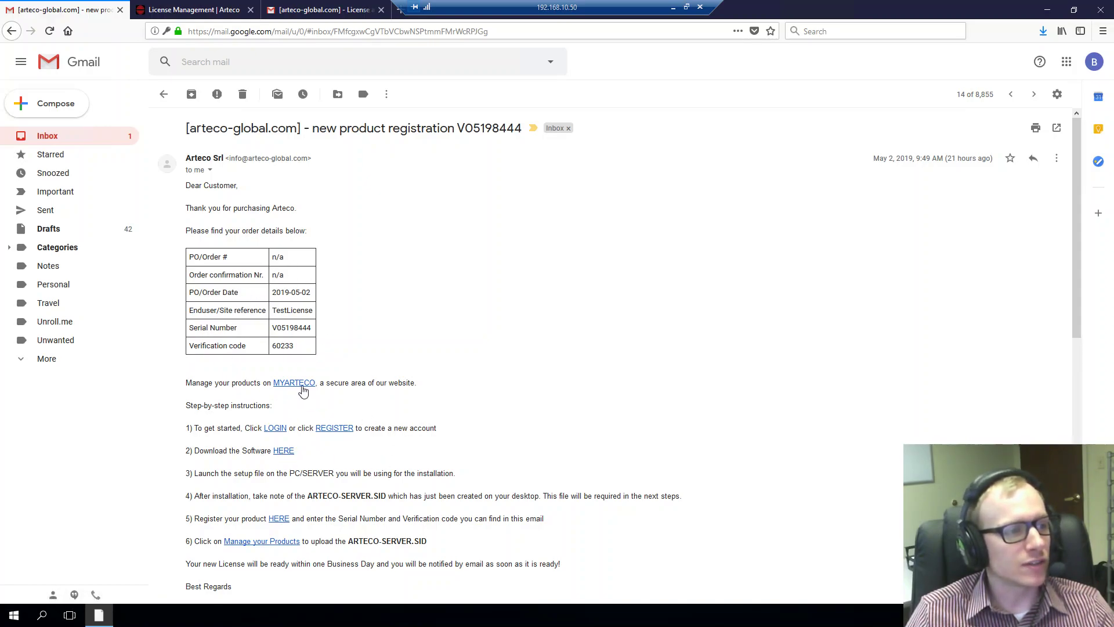
# - Go to the MYARTECO license management page from the email and open the product registration form
pyautogui.click(295, 385)
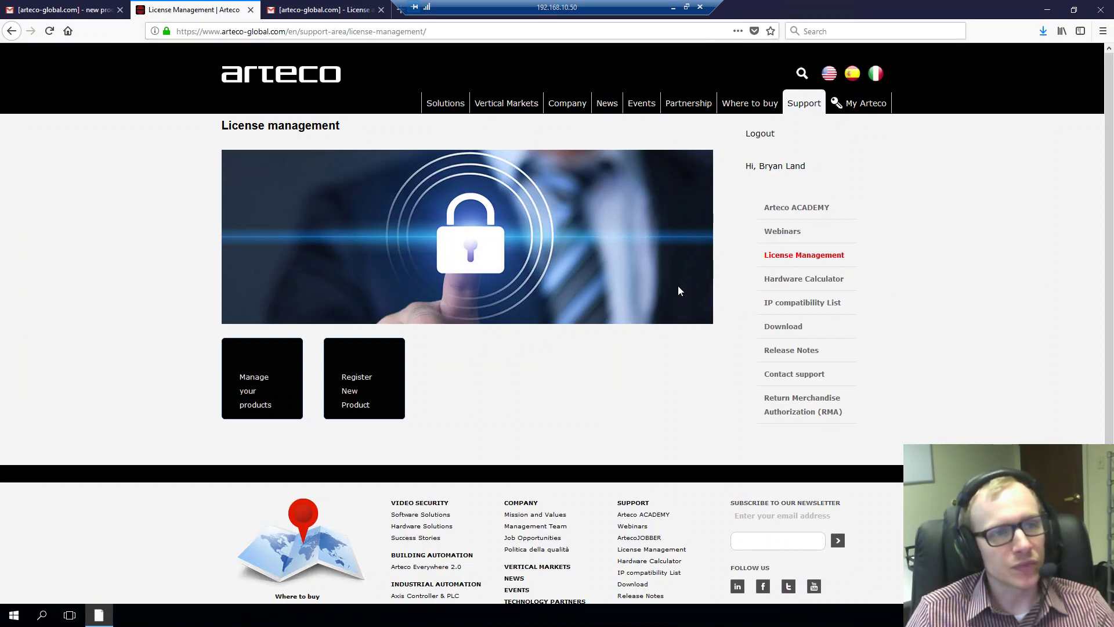
pyautogui.moveTo(802, 109)
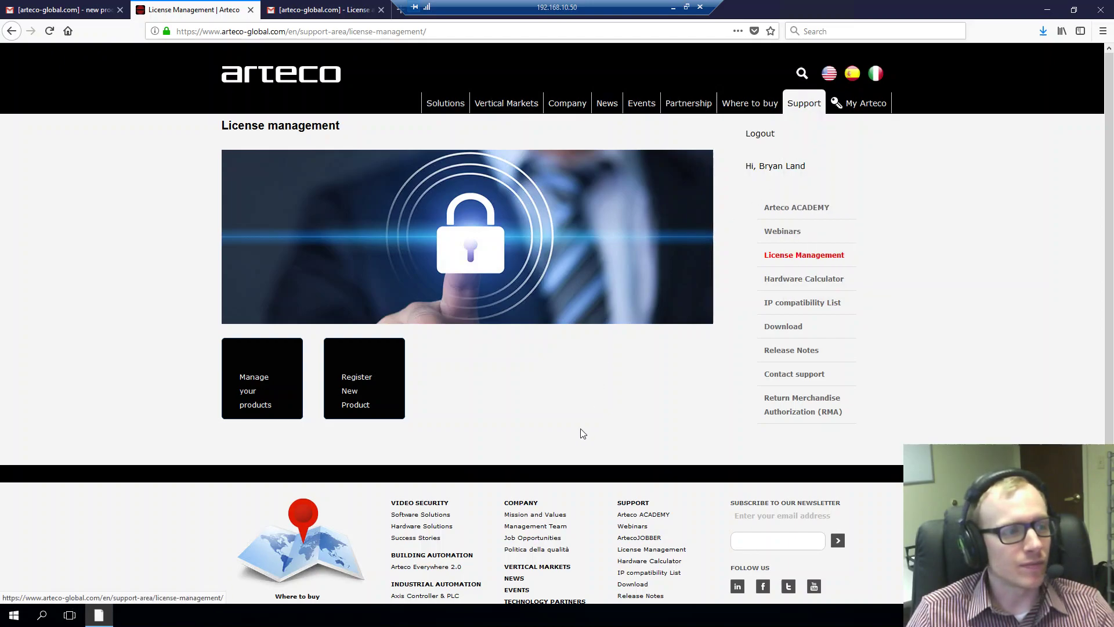
pyautogui.click(367, 395)
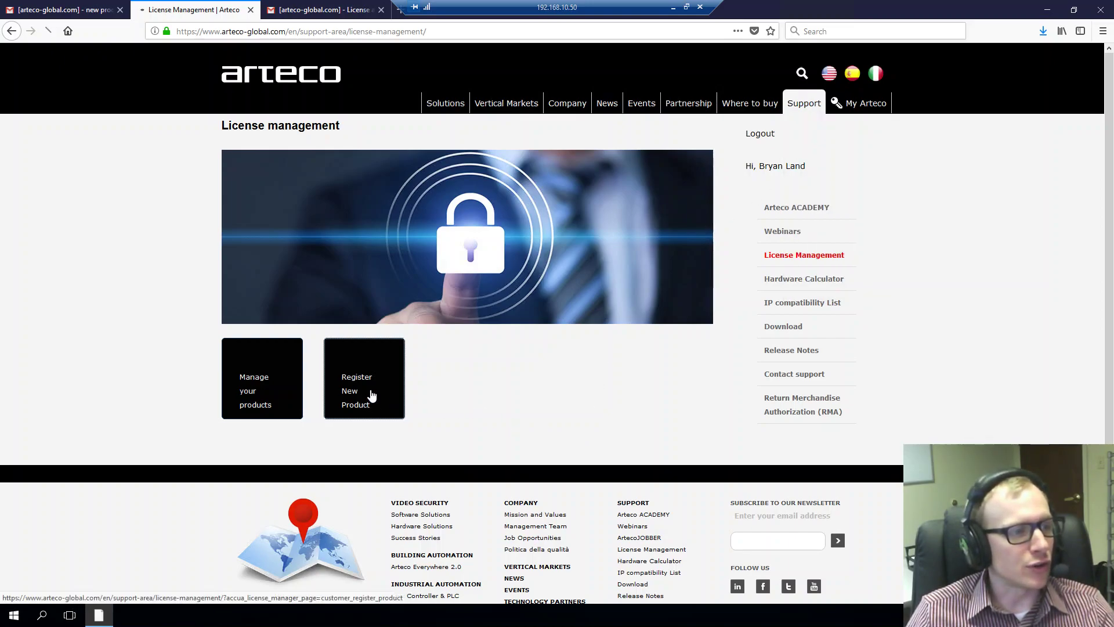
# - Look up the verification code in the registration email, and open the managed products list on the Arteco site
pyautogui.click(74, 9)
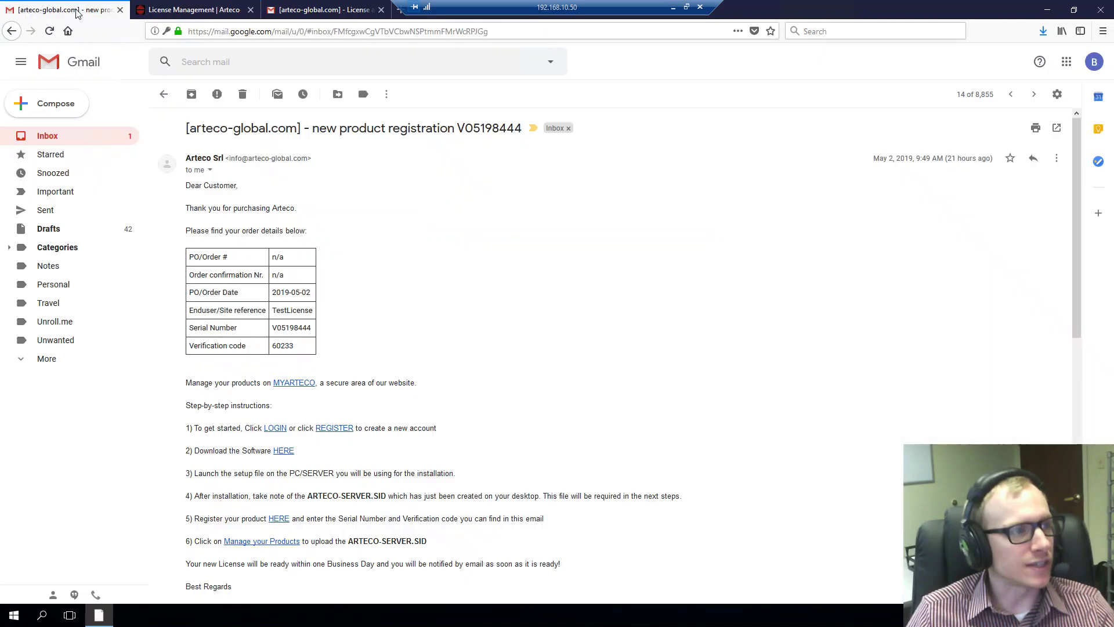
pyautogui.doubleClick(283, 345)
pyautogui.click(204, 11)
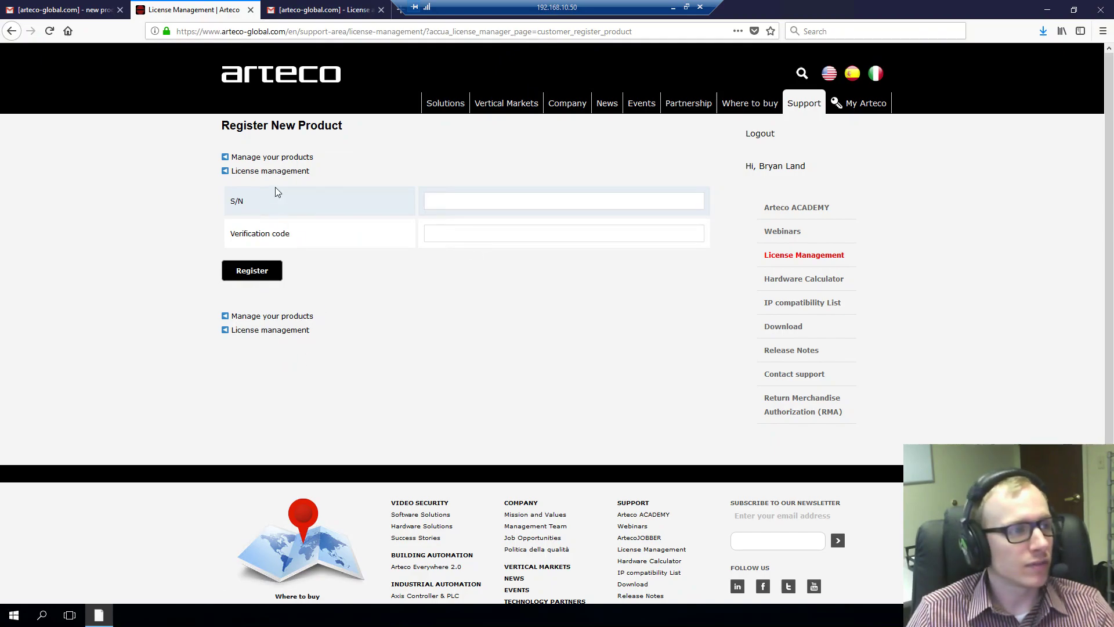
pyautogui.click(272, 157)
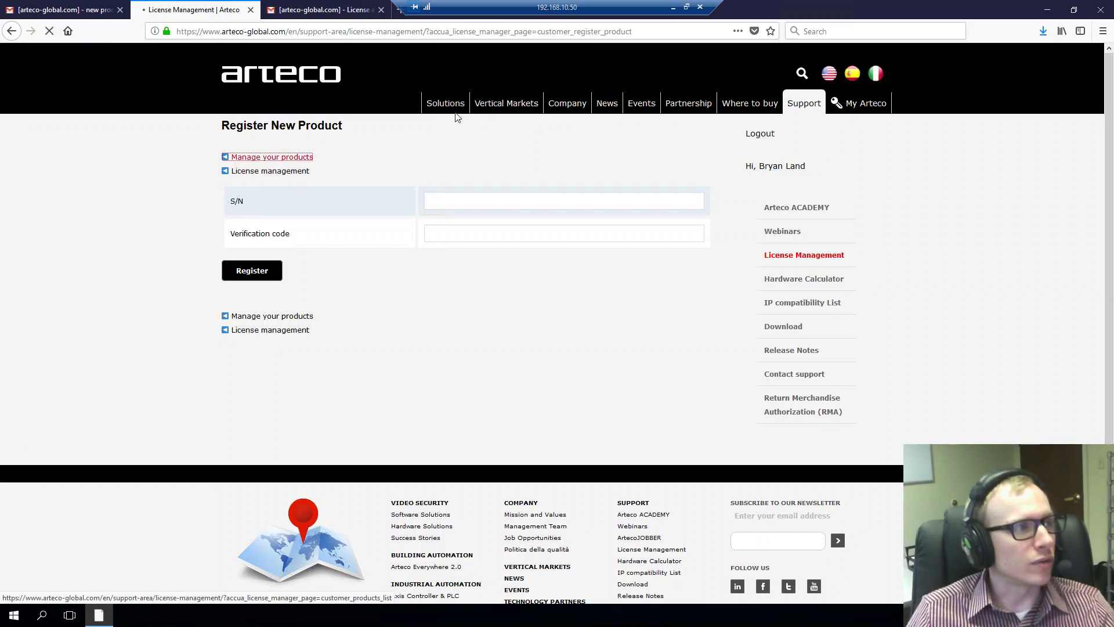
# - Minimize Firefox and launch the ARTECO-SERVER 8.2.6.1964 installer from the desktop with English as the setup language
pyautogui.click(1048, 10)
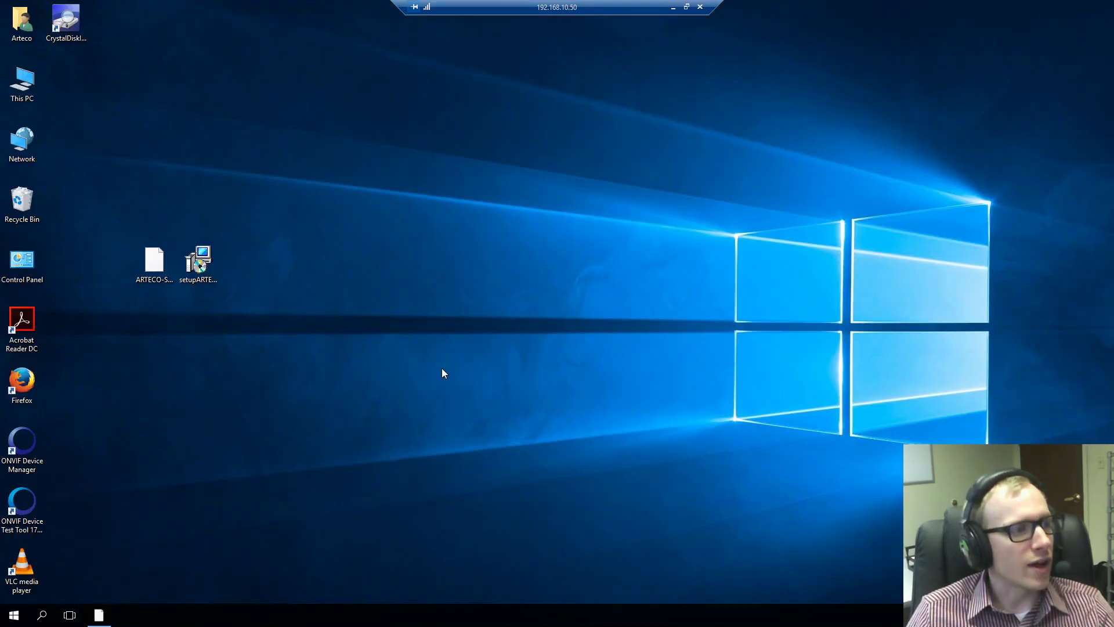
pyautogui.click(201, 264)
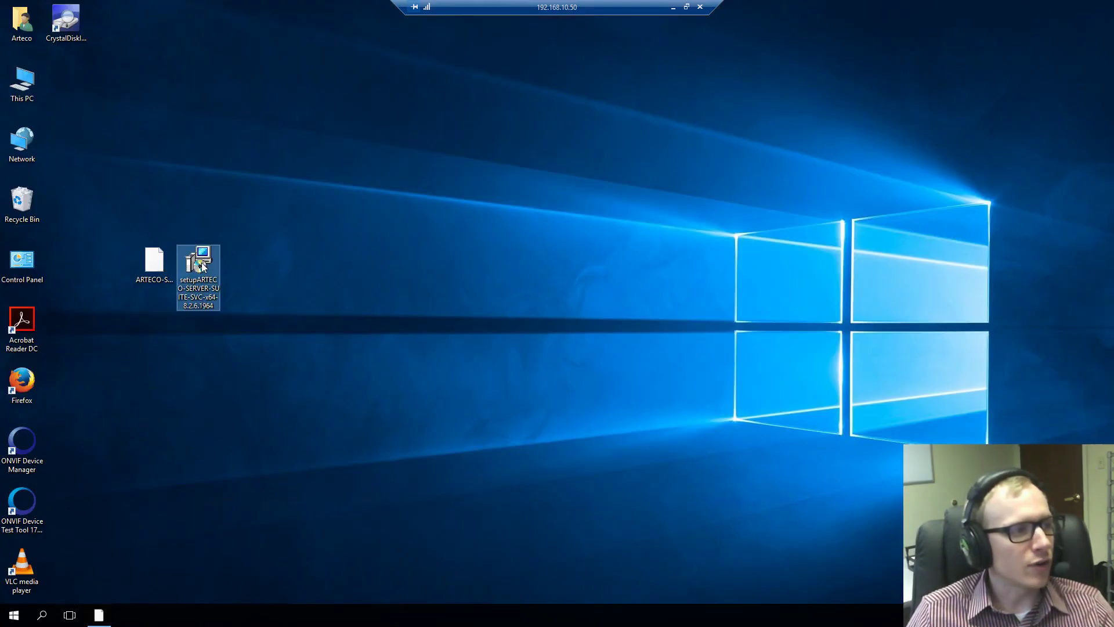
pyautogui.moveTo(202, 264)
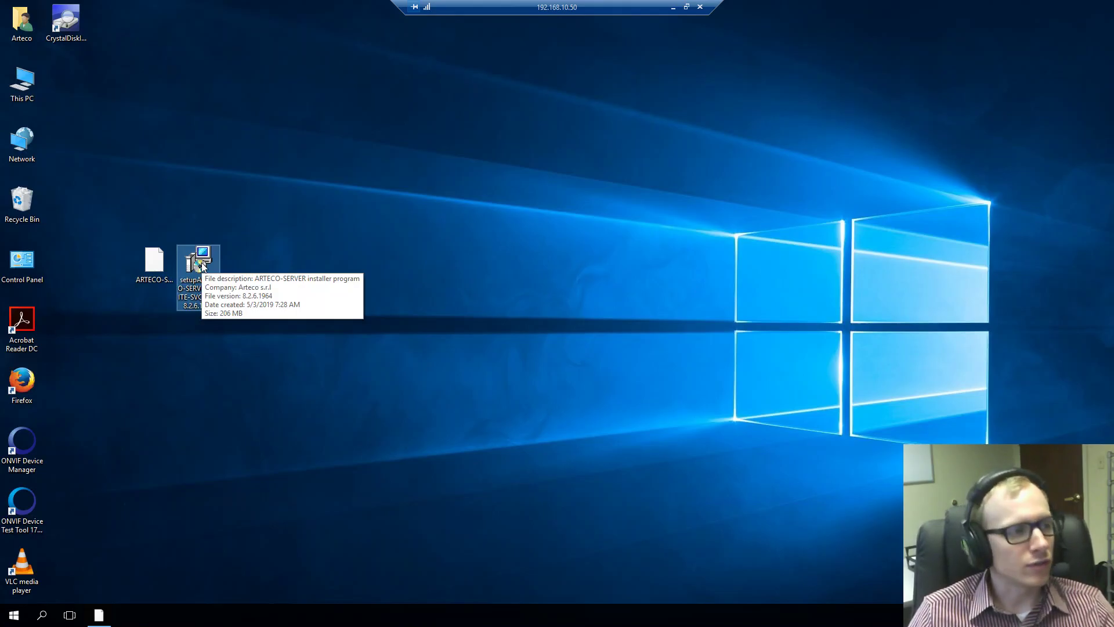
pyautogui.doubleClick(203, 264)
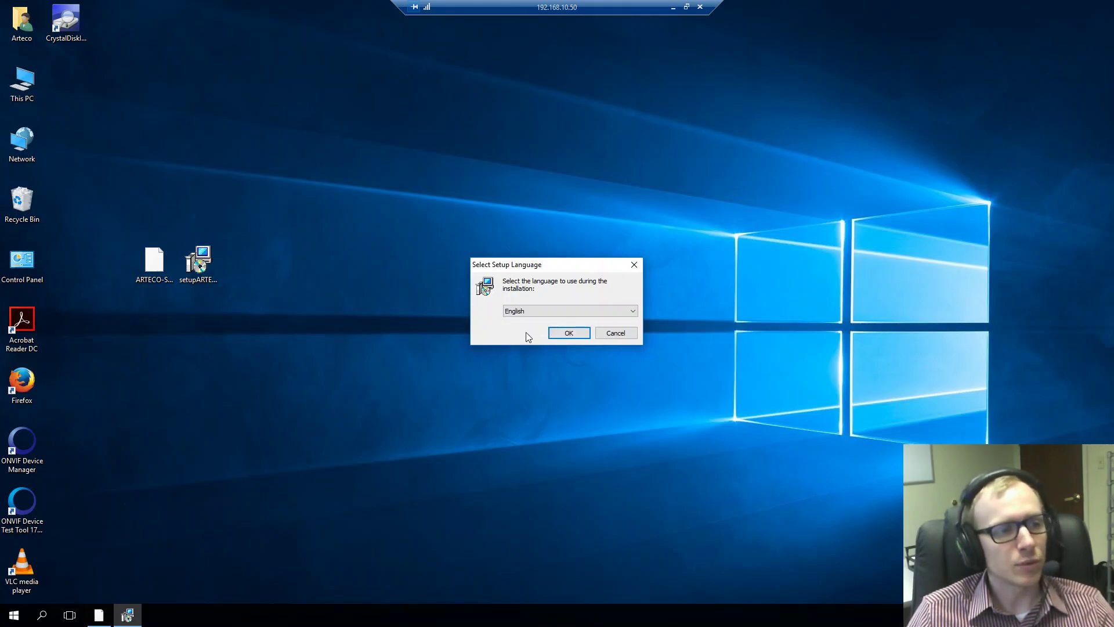
pyautogui.click(528, 311)
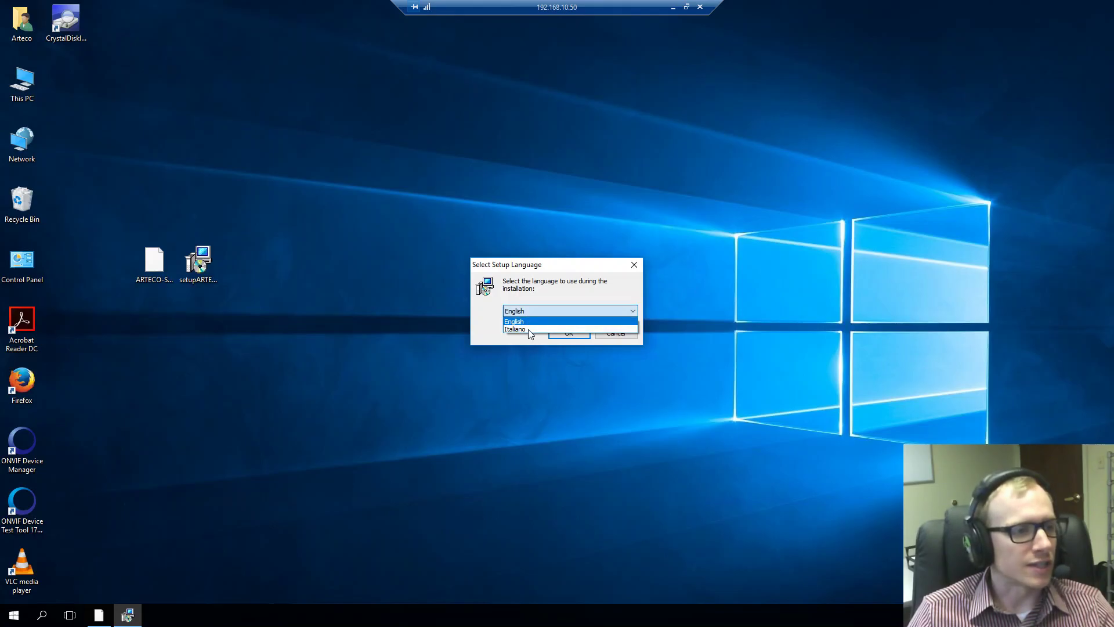
pyautogui.click(523, 321)
pyautogui.click(569, 333)
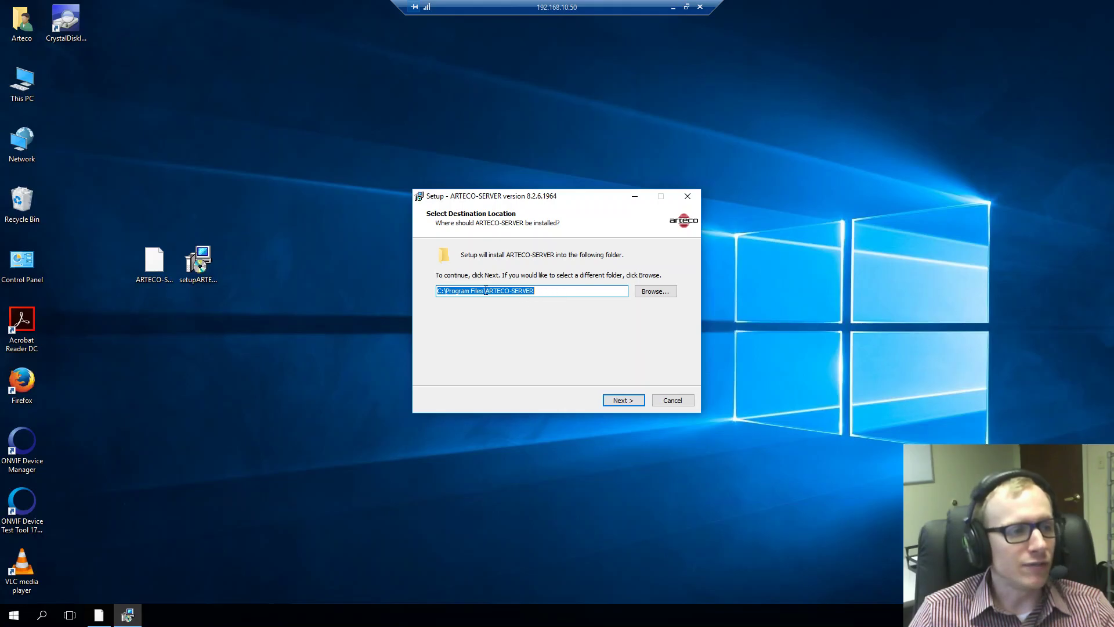
# - Accept C:\Program Files\ARTECO-SERVER as the installation's destination folder
pyautogui.moveTo(484, 292); pyautogui.dragTo(445, 292)
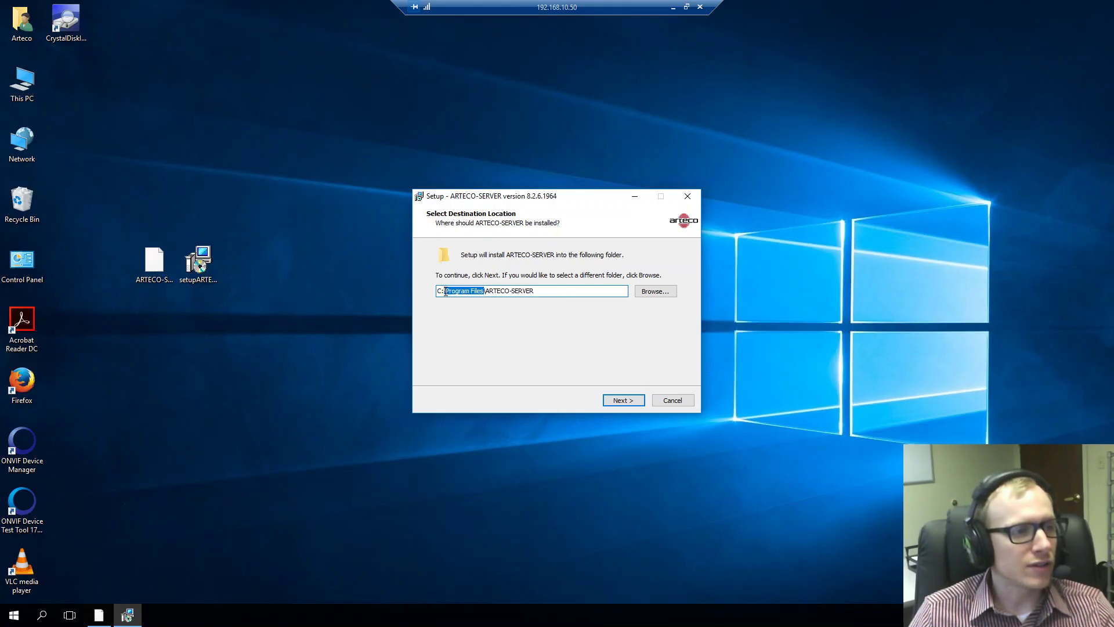
pyautogui.click(551, 292)
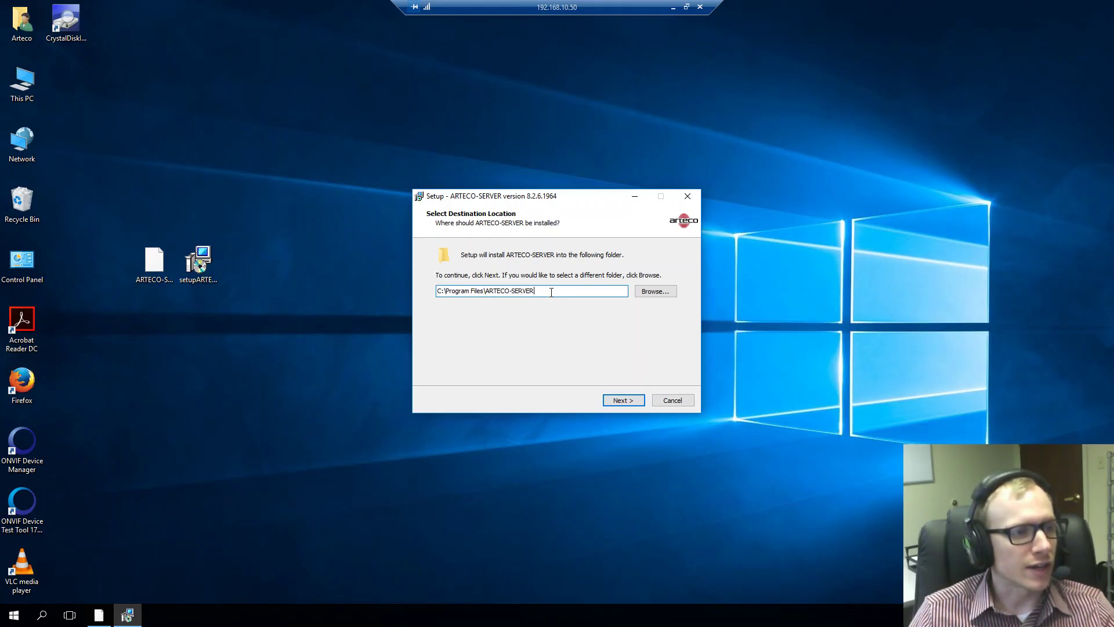
pyautogui.doubleClick(494, 292)
pyautogui.click(542, 292)
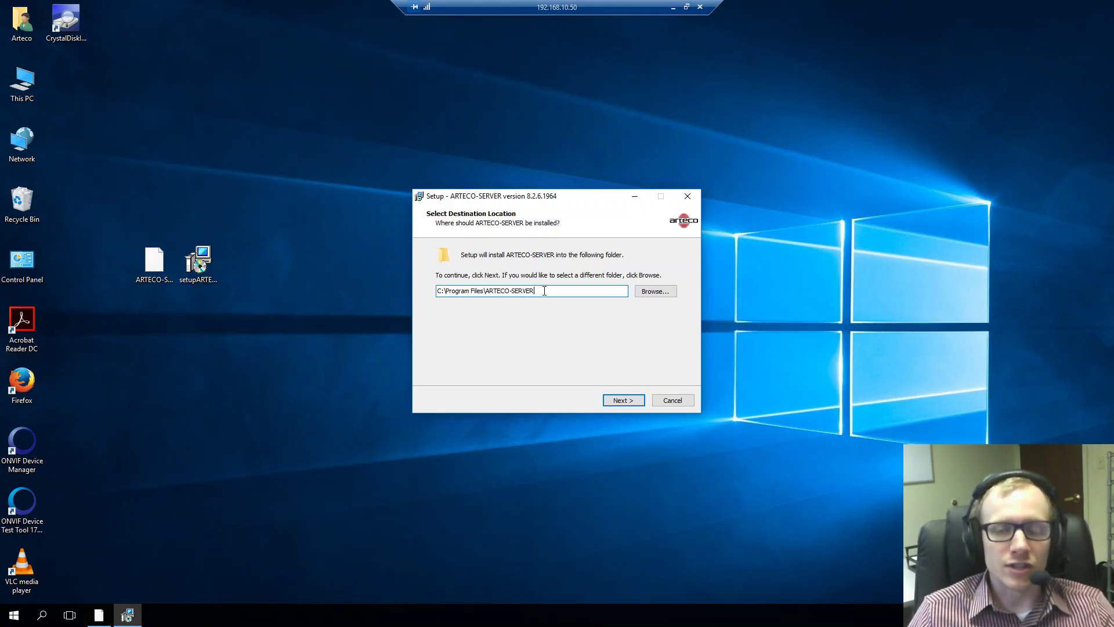
pyautogui.click(618, 400)
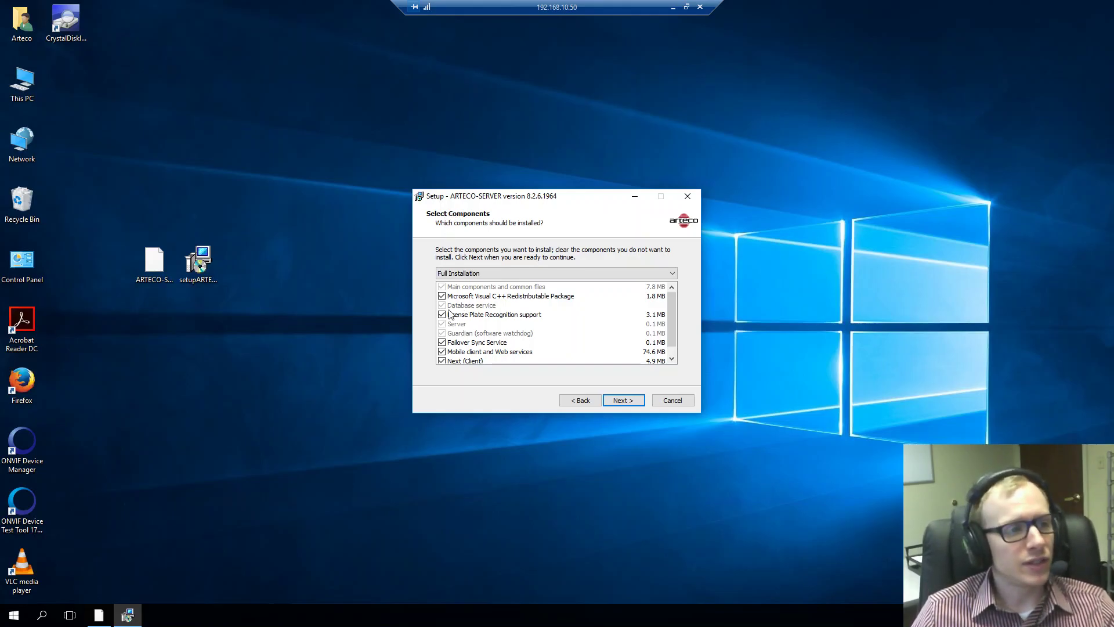
# - Review the component list and proceed with the Full Installation selection
pyautogui.scroll(-1, 458, 340)
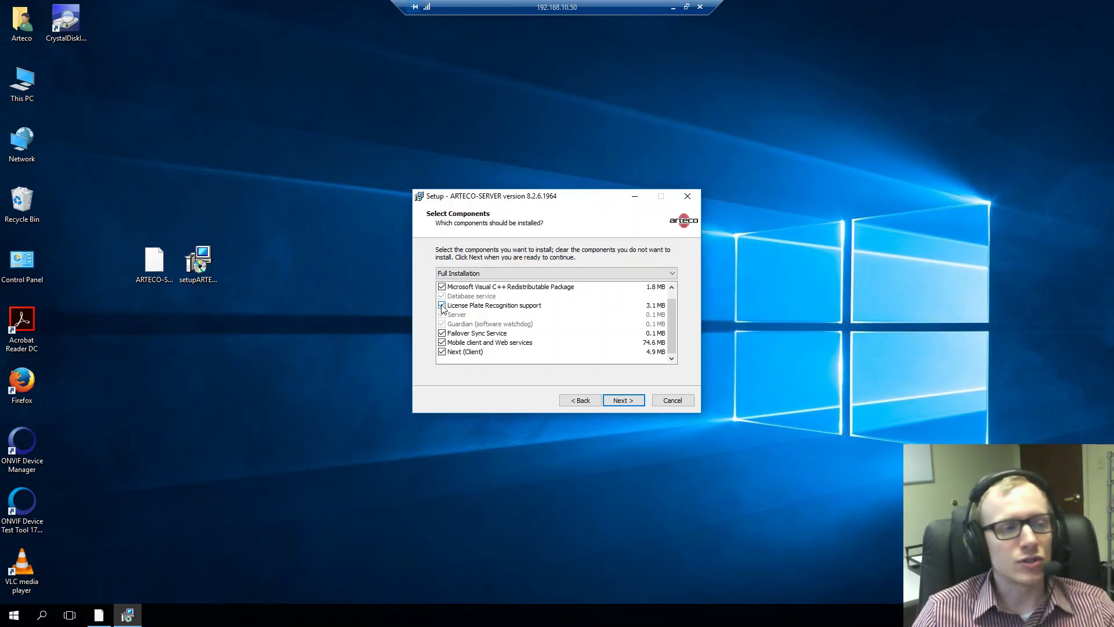
pyautogui.scroll(1, 511, 339)
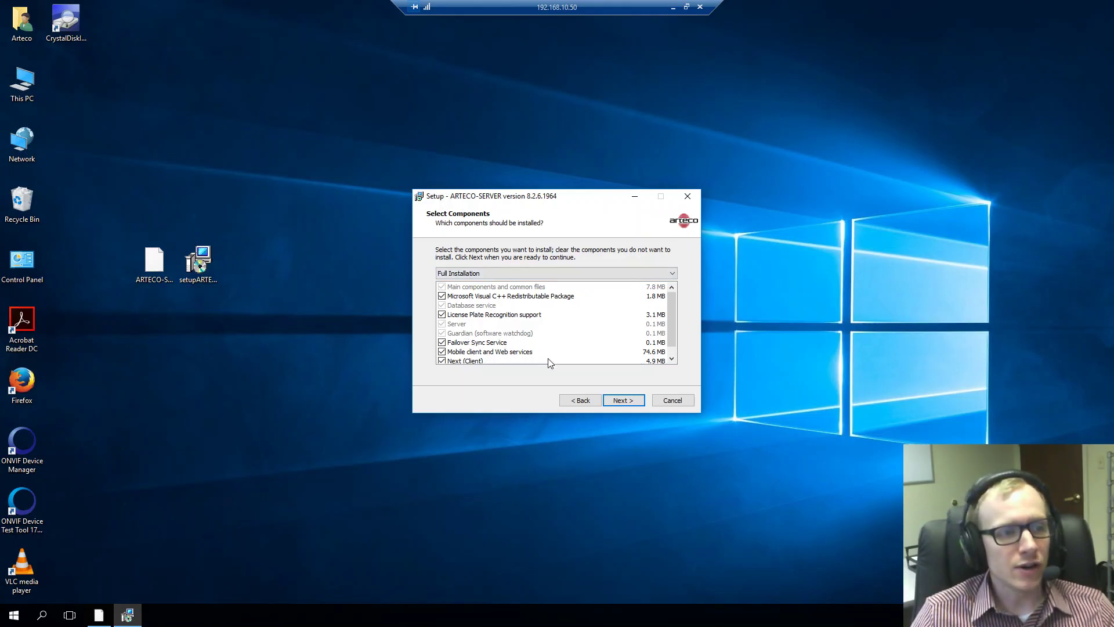
pyautogui.click(630, 401)
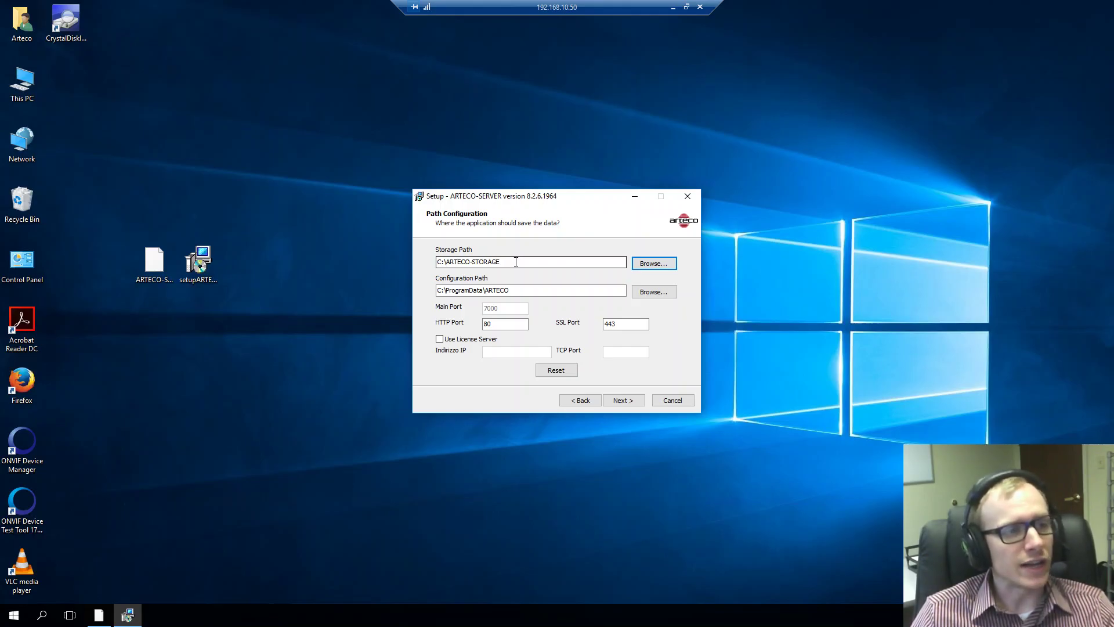
# - Review and accept C:\ARTECO-STORAGE as the storage path and C:\ProgramData\ARTECO as the configuration path
pyautogui.moveTo(516, 262); pyautogui.dragTo(435, 260)
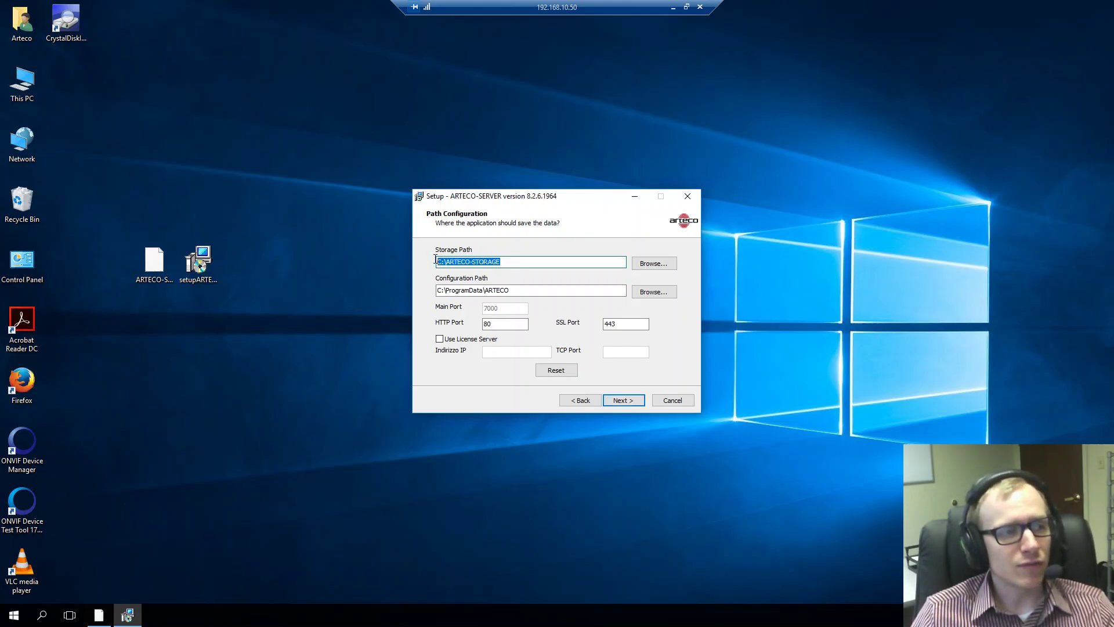
pyautogui.click(507, 263)
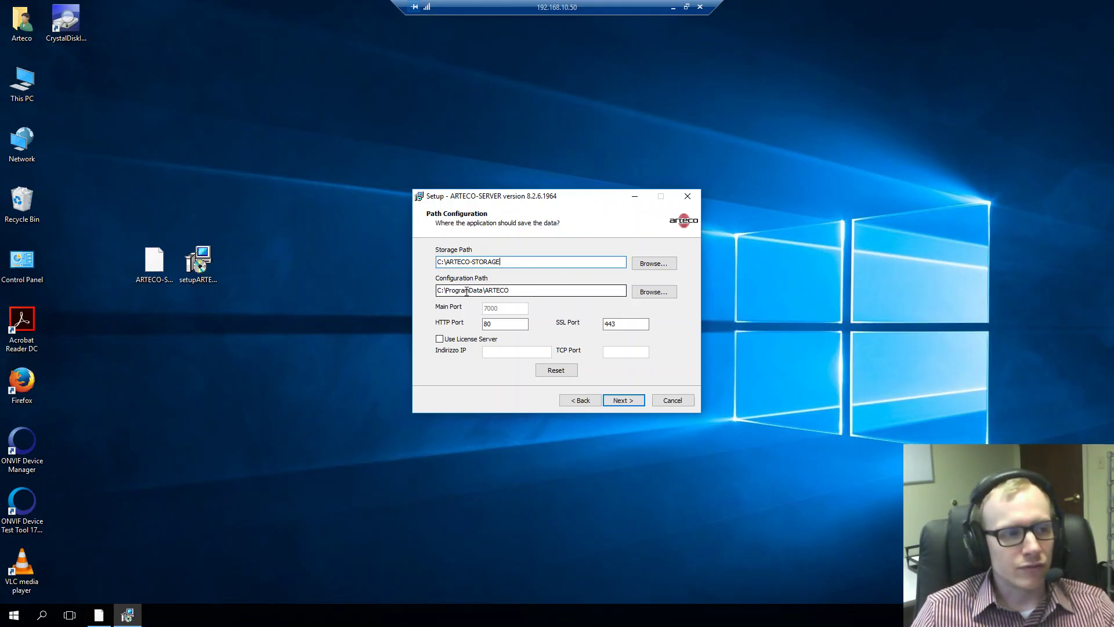
pyautogui.moveTo(483, 292); pyautogui.dragTo(449, 293)
pyautogui.moveTo(531, 292); pyautogui.dragTo(484, 291)
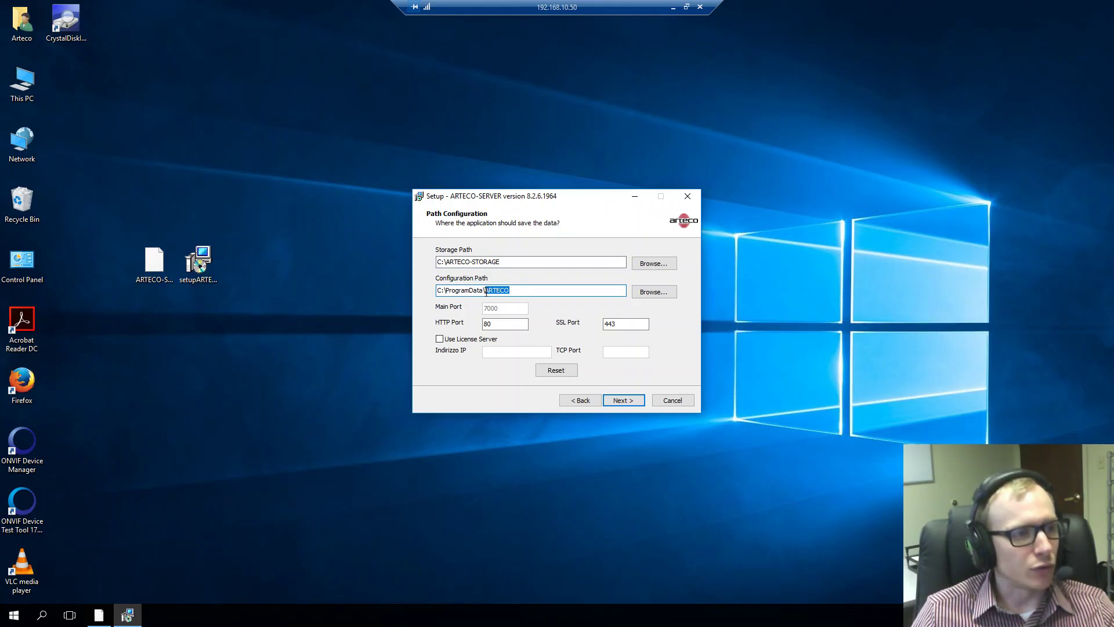
pyautogui.click(527, 290)
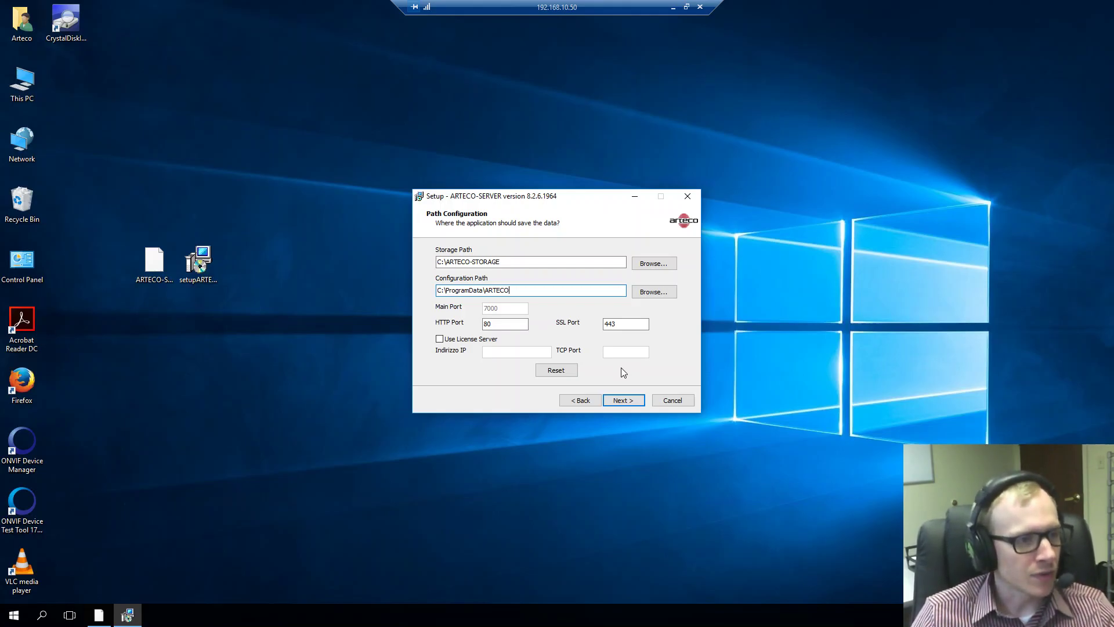
pyautogui.click(630, 402)
# - Accept the additional tasks with the server running as a Windows Service, review the summary and start the installation
pyautogui.scroll(-1, 607, 343)
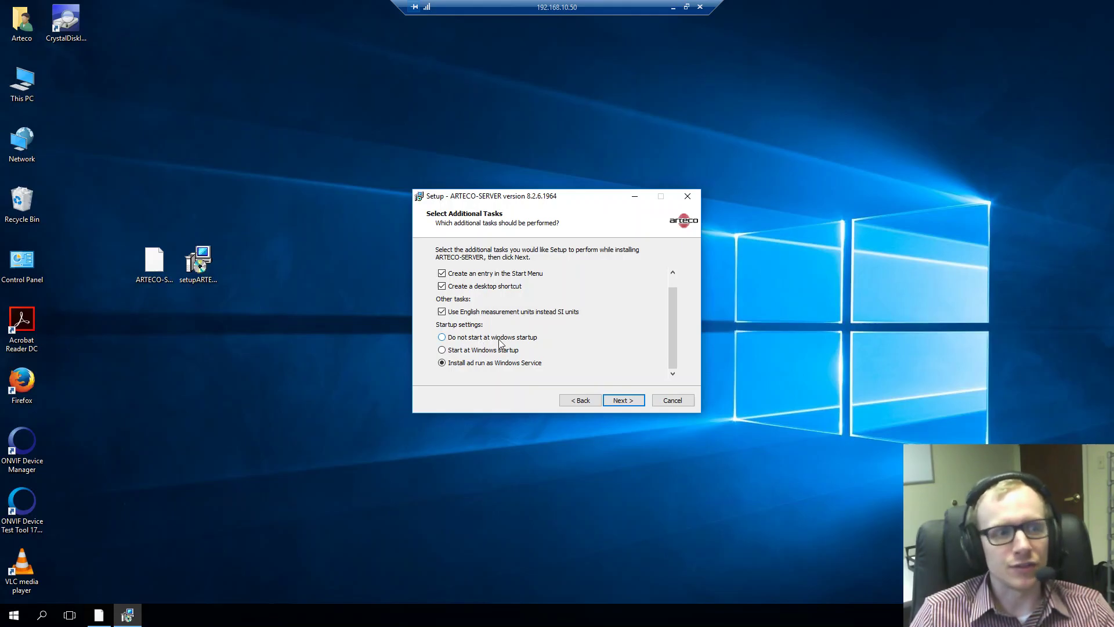
pyautogui.click(623, 400)
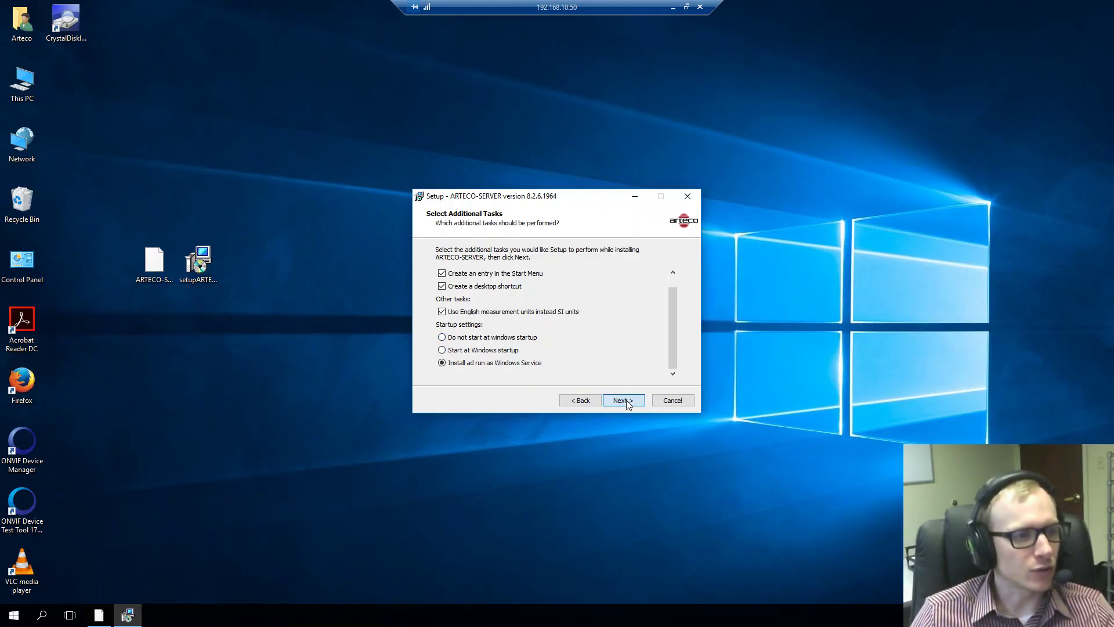
pyautogui.moveTo(673, 296); pyautogui.dragTo(670, 338)
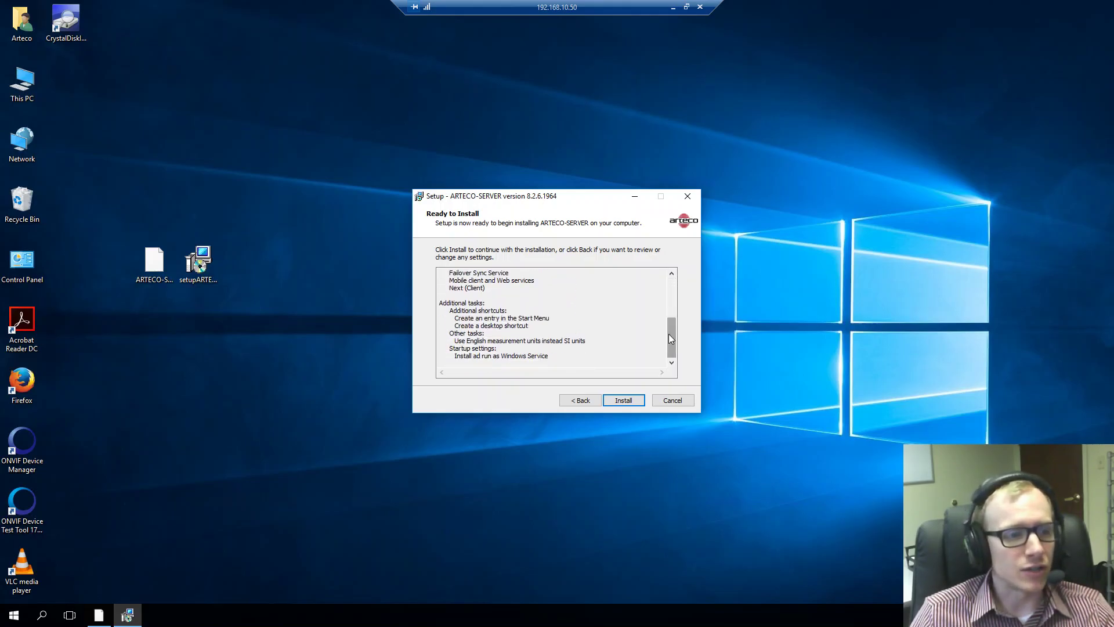
pyautogui.click(629, 403)
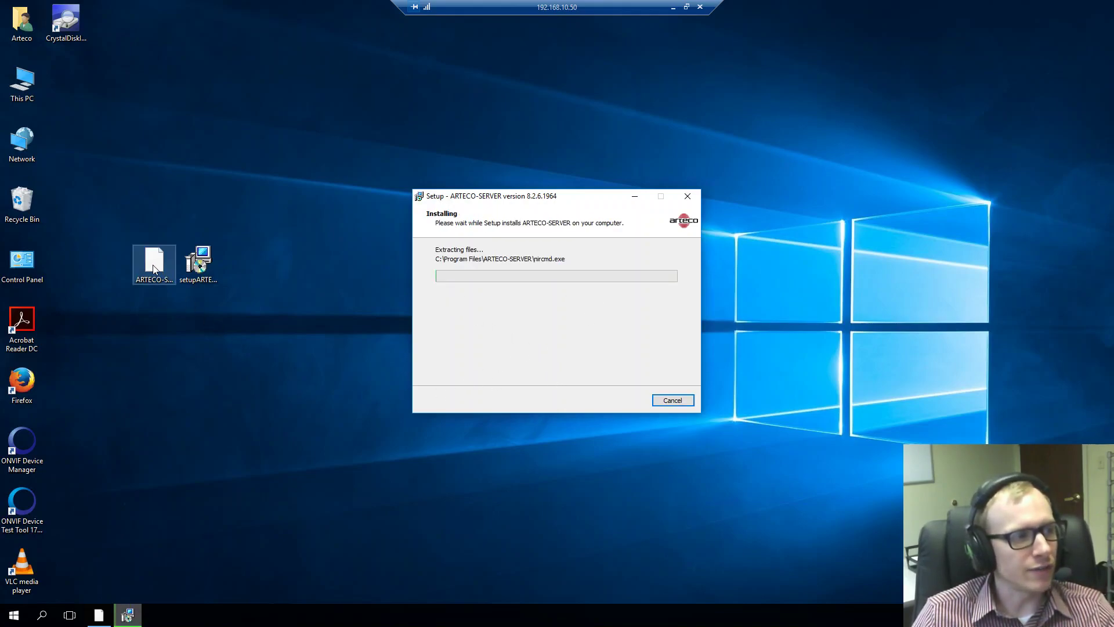
# - Switch to Firefox and download the license for the TestLicense product from the managed products list
pyautogui.moveTo(152, 284)
pyautogui.mouseDown()
pyautogui.moveTo(177, 325)
pyautogui.moveTo(144, 292)
pyautogui.moveTo(157, 275)
pyautogui.mouseUp()
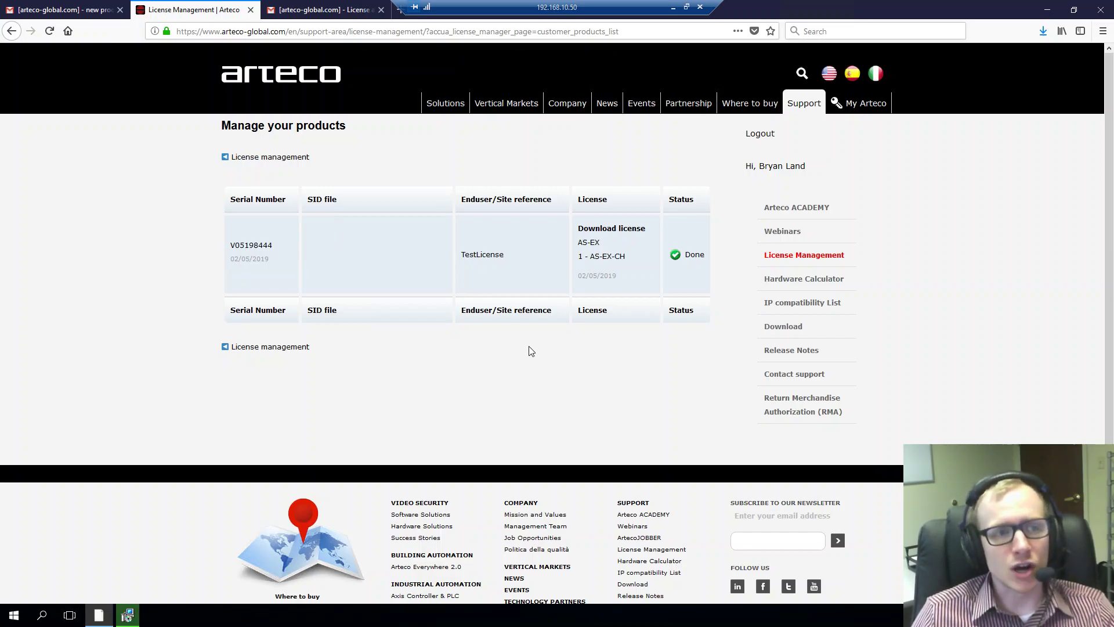
pyautogui.click(613, 233)
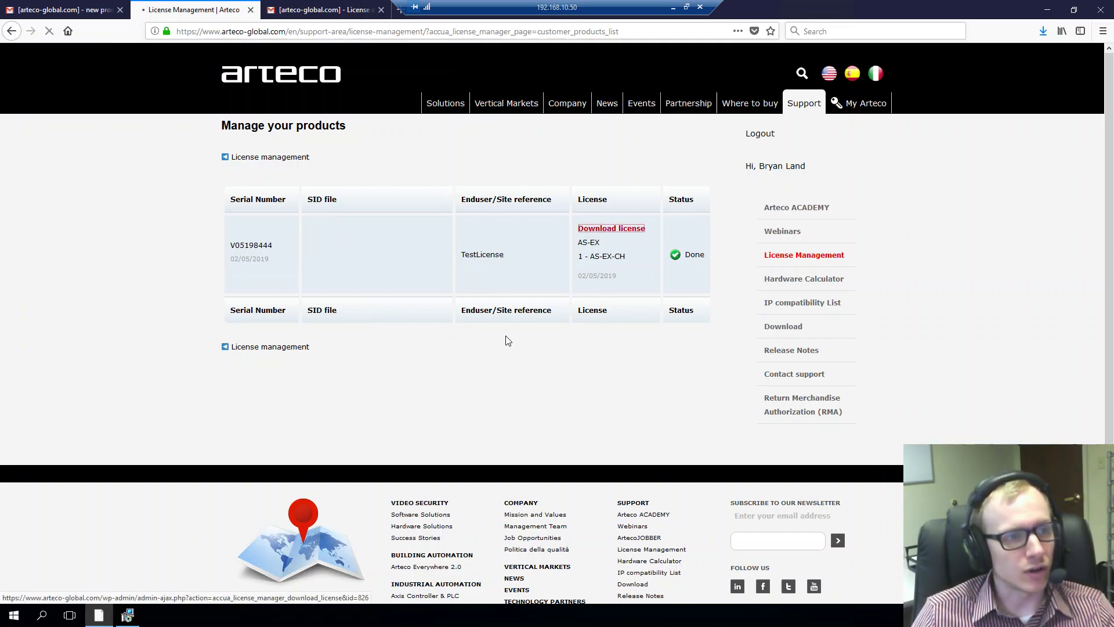
pyautogui.click(602, 343)
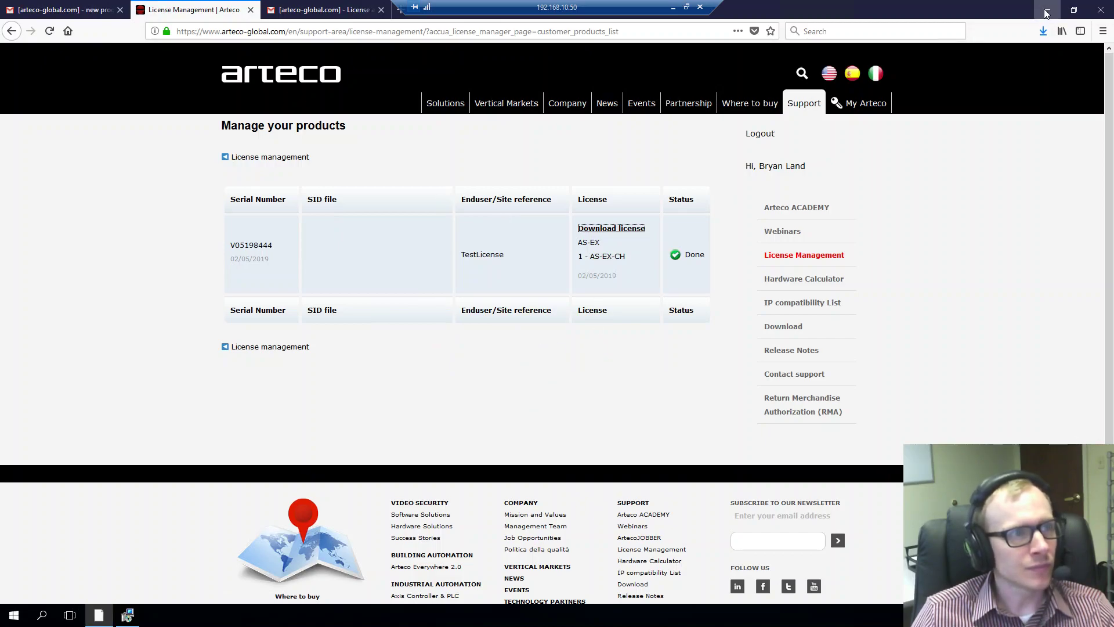
# - Open the License availability email from Arteco and review its subject and serial number
pyautogui.click(323, 11)
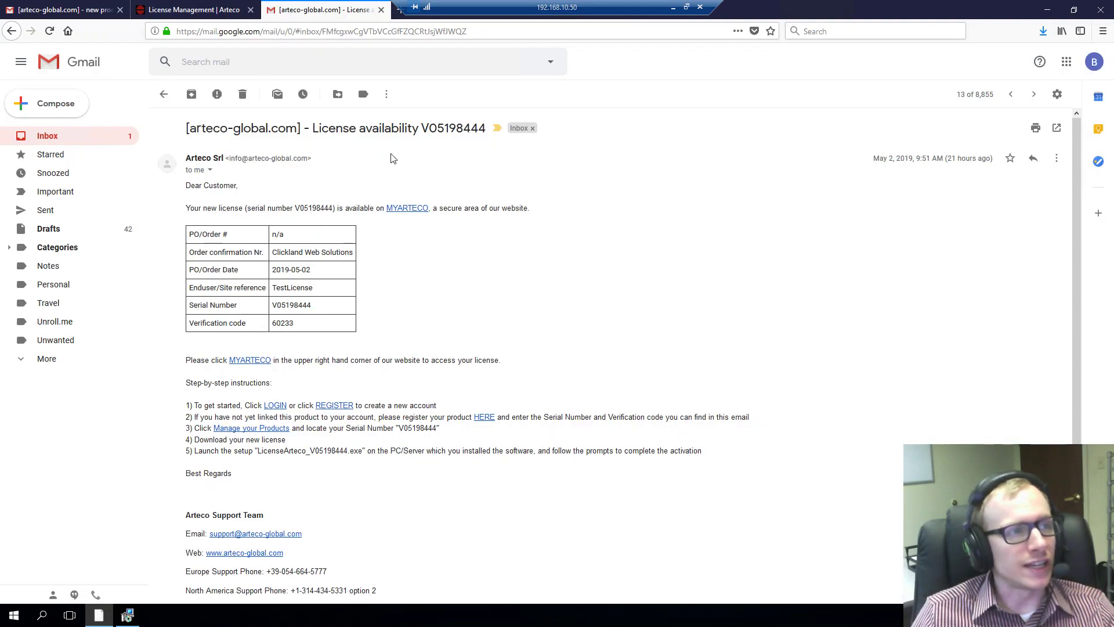
pyautogui.moveTo(356, 130); pyautogui.dragTo(485, 129)
pyautogui.click(460, 129)
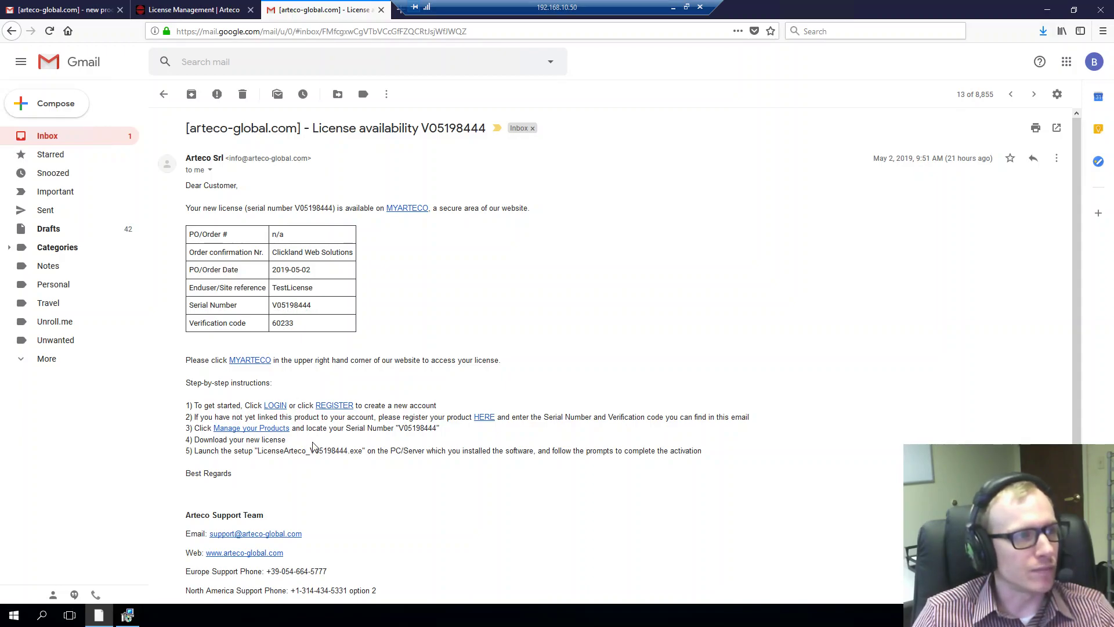
# - Return to the ARTECO-SERVER setup, finish it with Arteco console set to launch, and stop all services in the console
pyautogui.click(1049, 10)
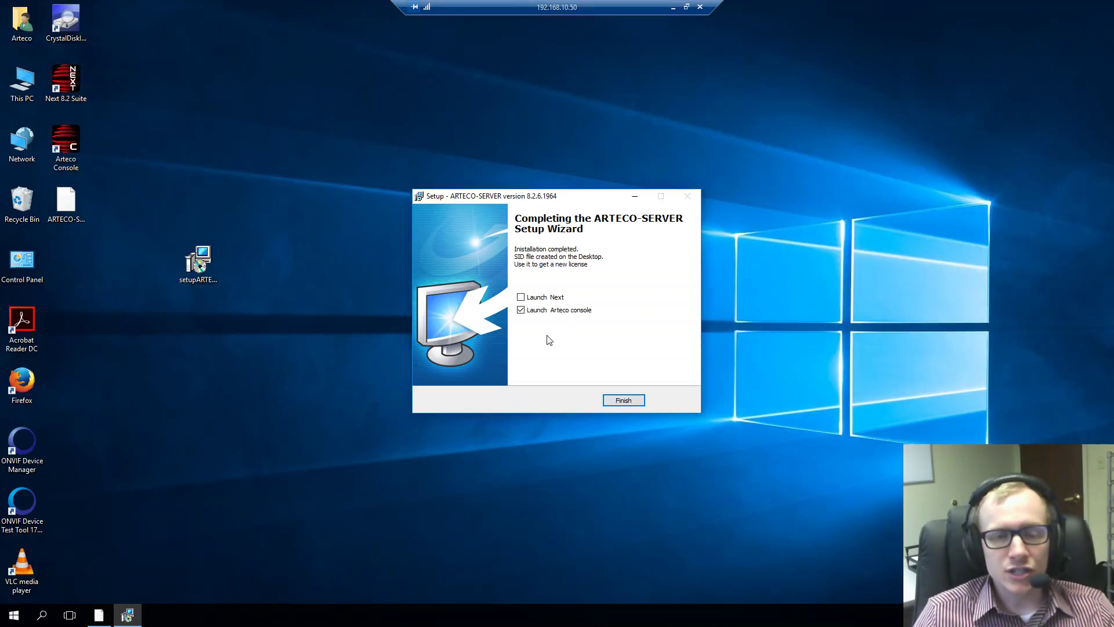
pyautogui.click(627, 400)
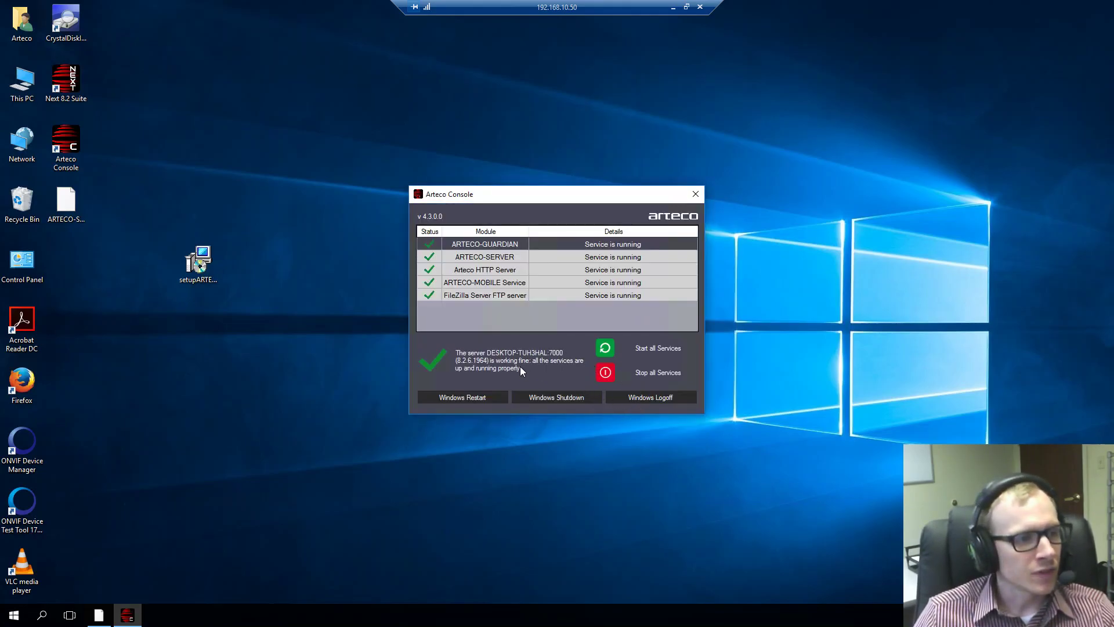
pyautogui.click(606, 372)
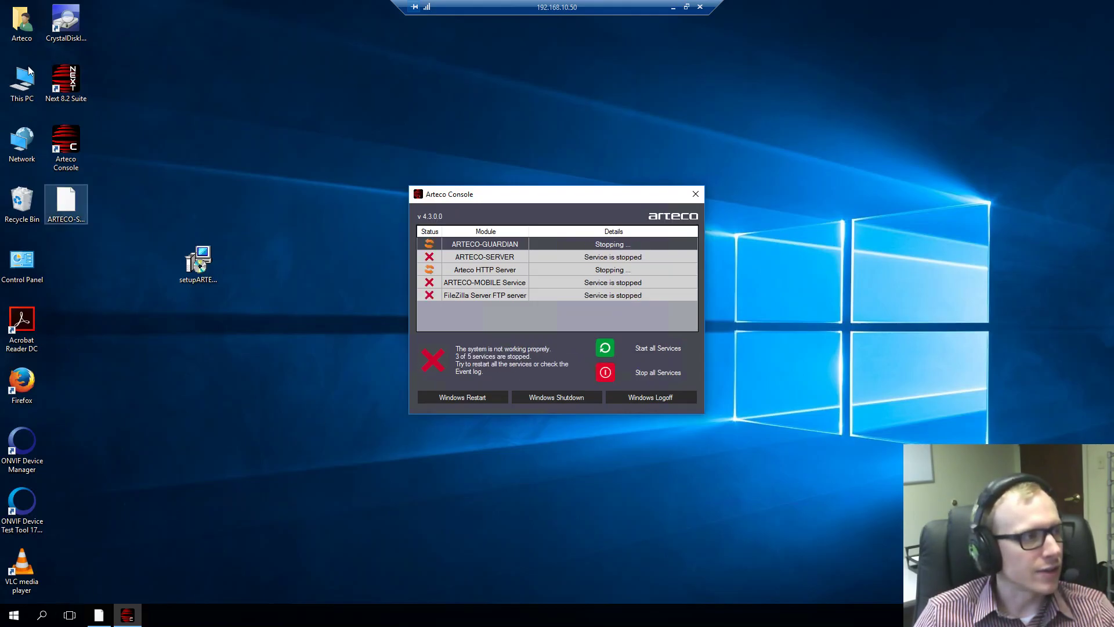
# - Open the Downloads folder from the Arteco user folder, widen the file name column and launch the downloaded LicenseArteco installer
pyautogui.click(24, 43)
pyautogui.doubleClick(24, 43)
pyautogui.click(301, 227)
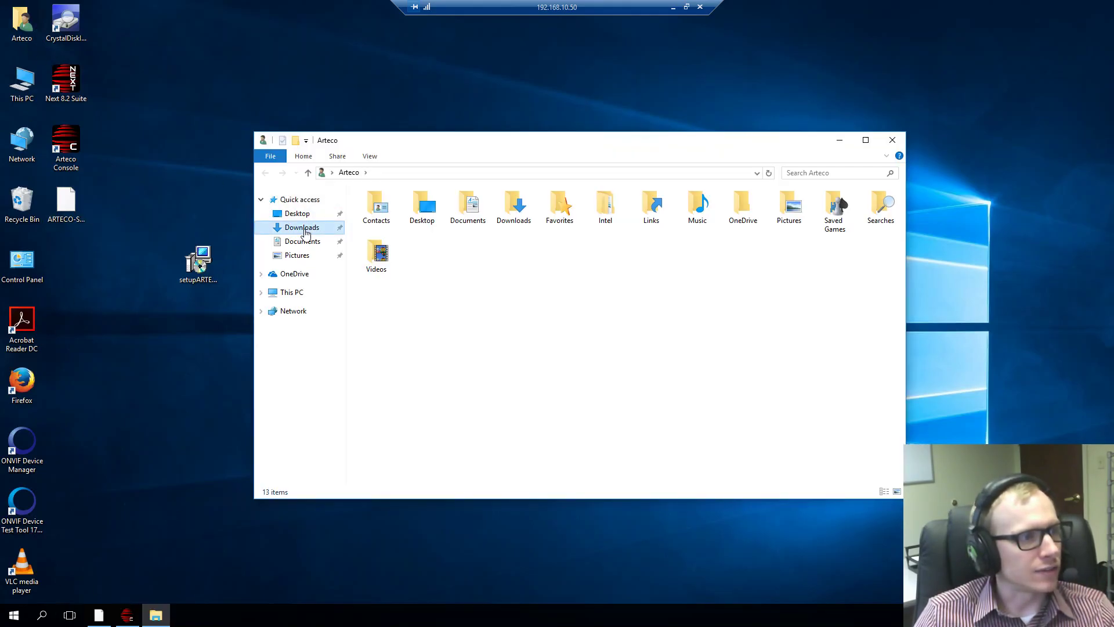
pyautogui.click(426, 210)
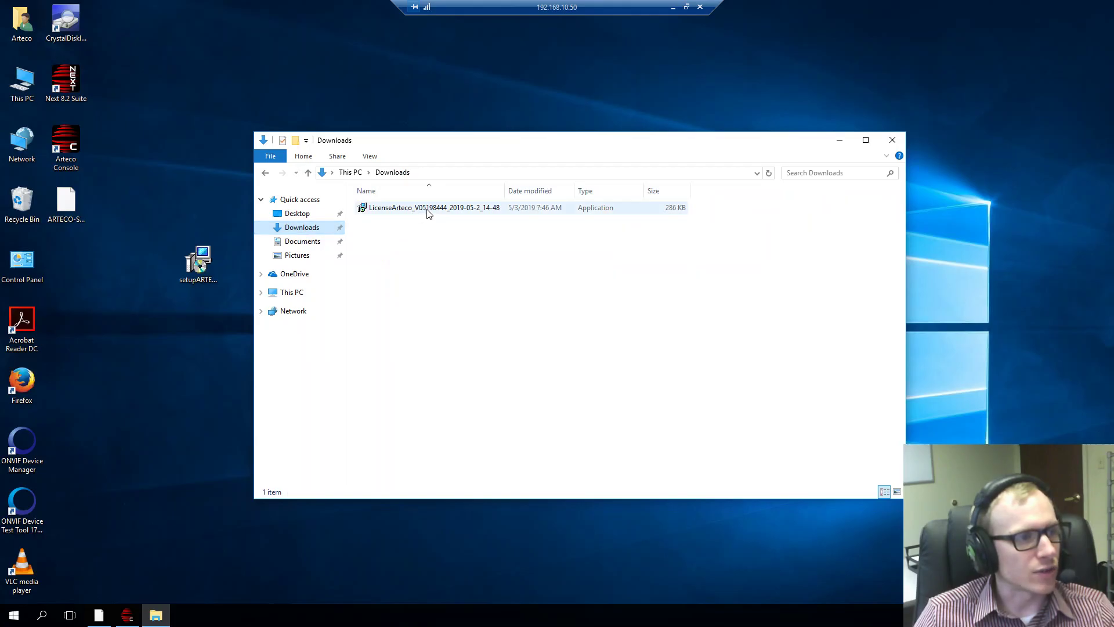
pyautogui.moveTo(506, 191); pyautogui.dragTo(577, 189)
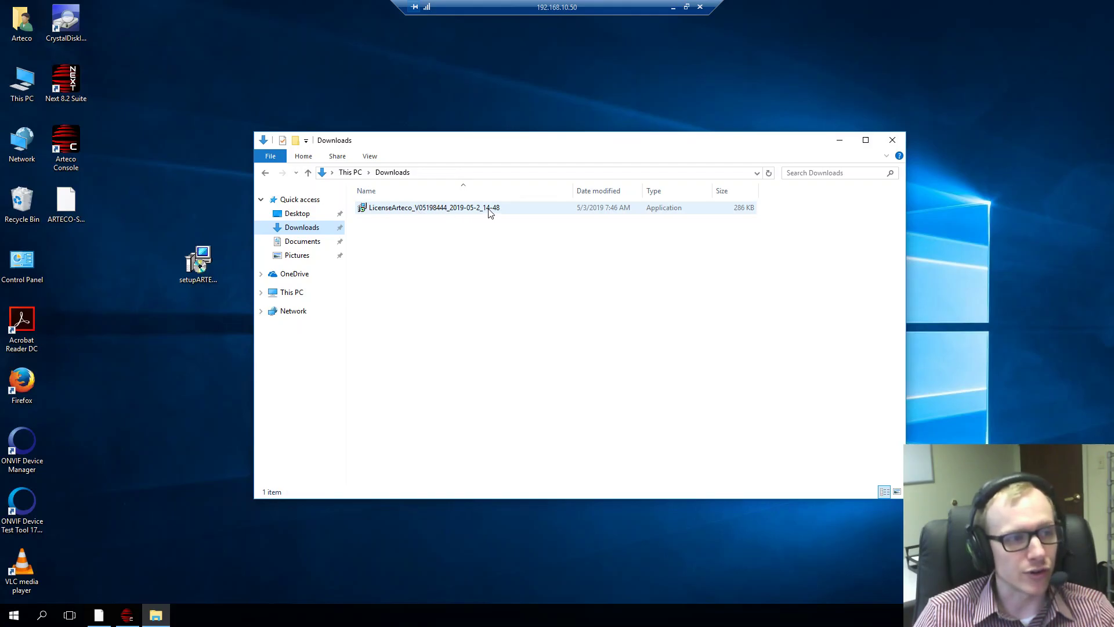
pyautogui.doubleClick(406, 209)
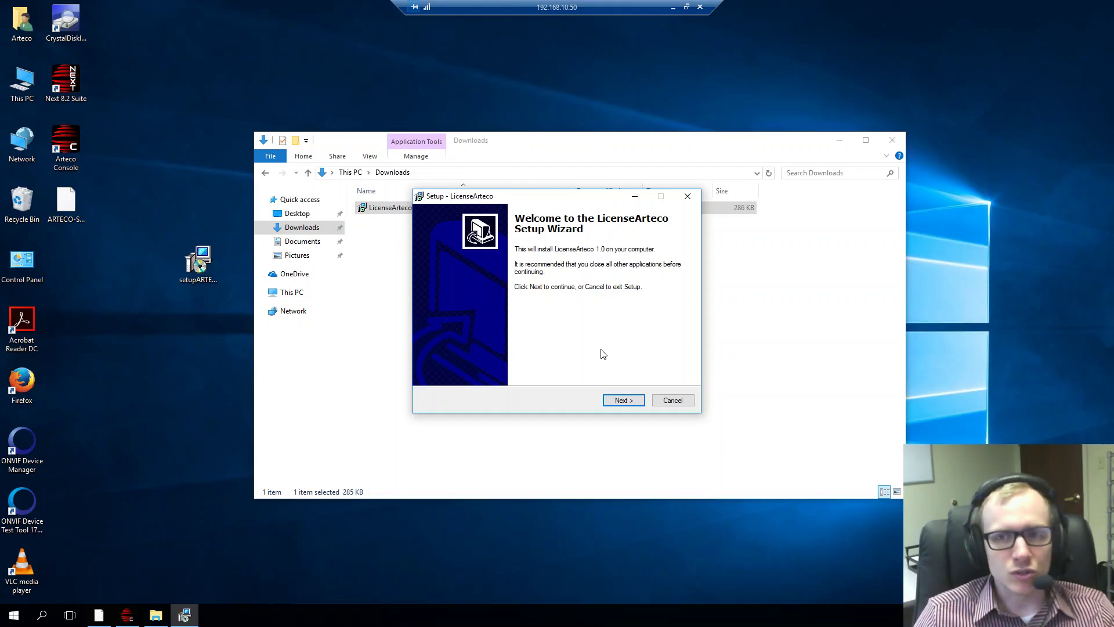
# - Install LicenseArteco into the existing C:\Program Files\ARTECO-SERVER folder, finish the setup wizard and close the Downloads folder
pyautogui.click(622, 401)
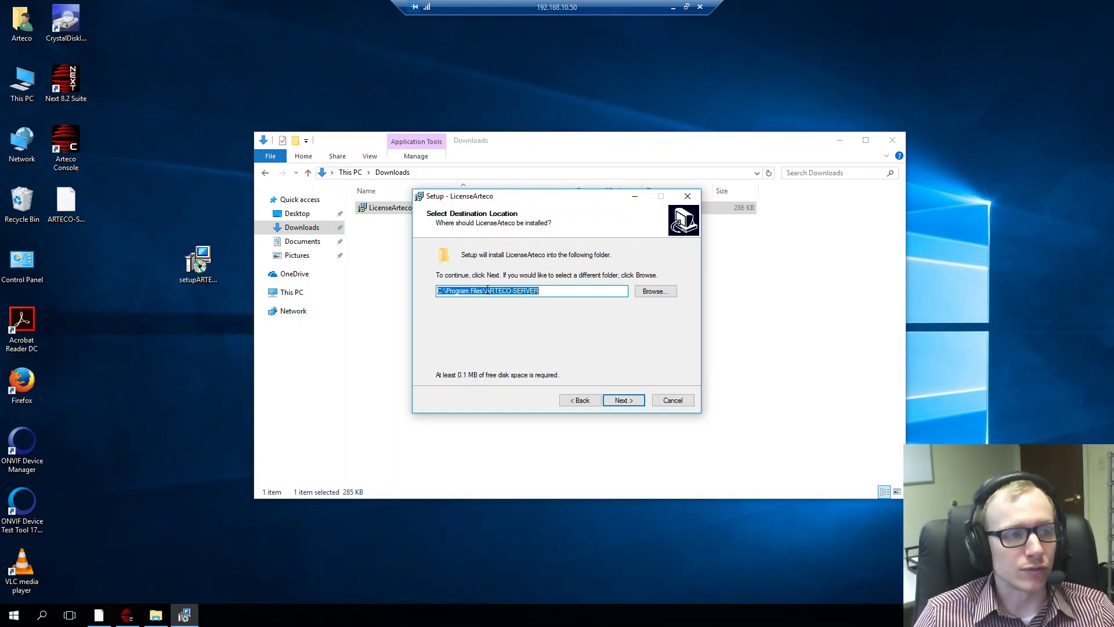
pyautogui.click(559, 292)
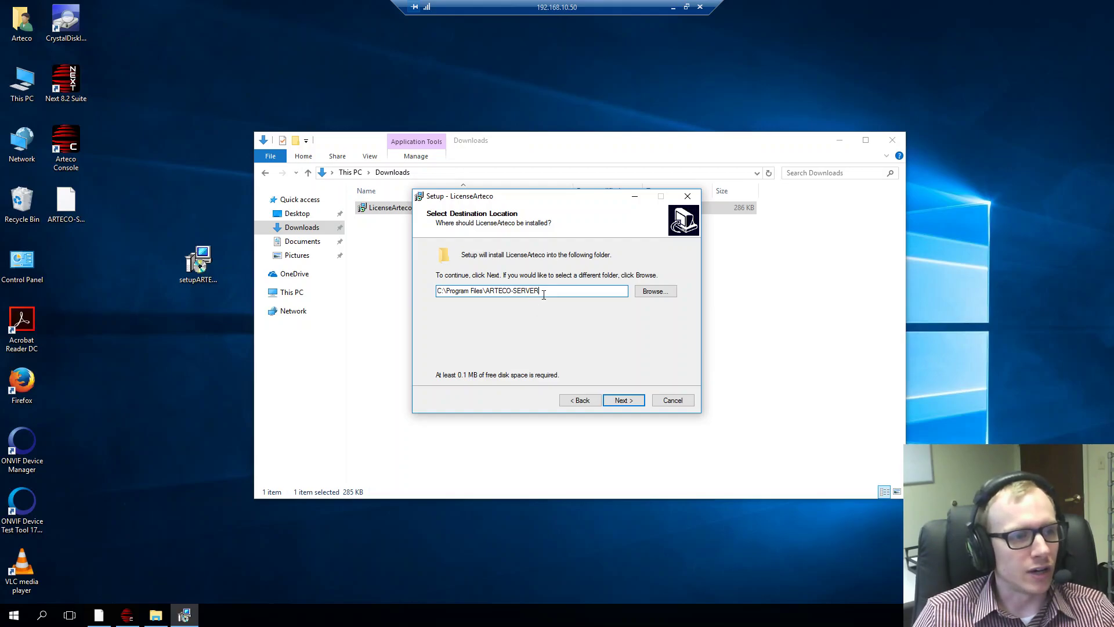
pyautogui.click(625, 402)
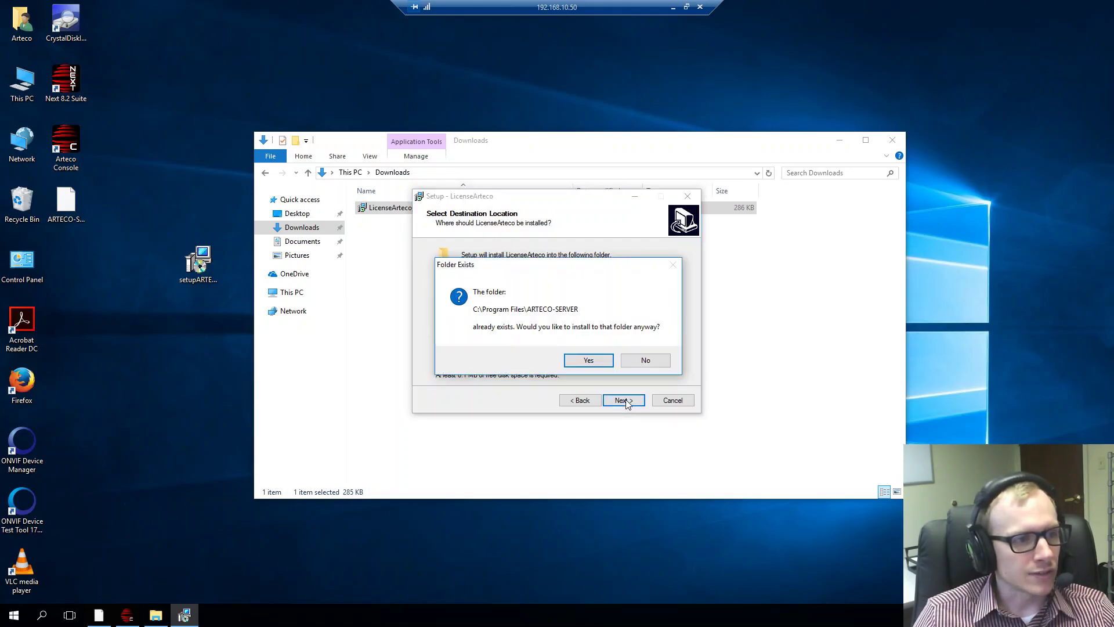
pyautogui.click(588, 361)
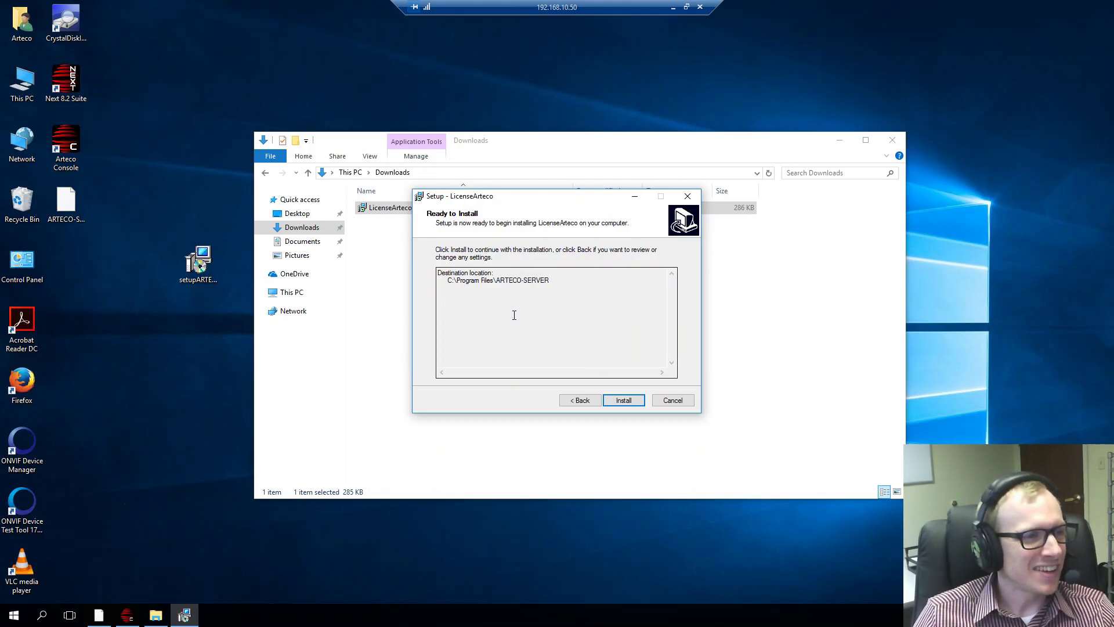
pyautogui.click(624, 400)
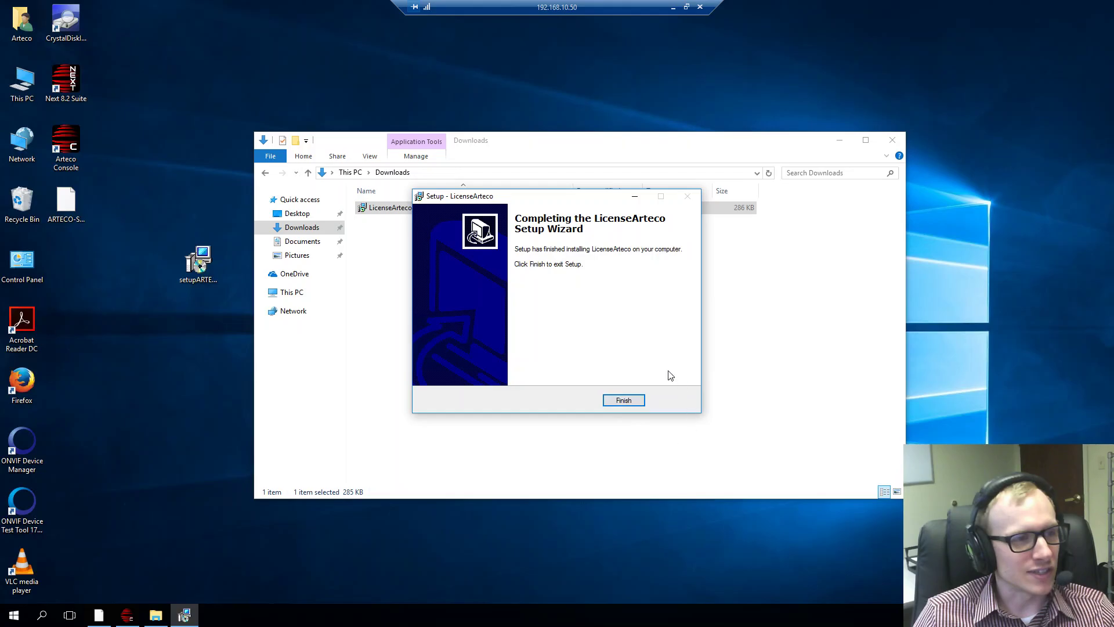
pyautogui.click(630, 404)
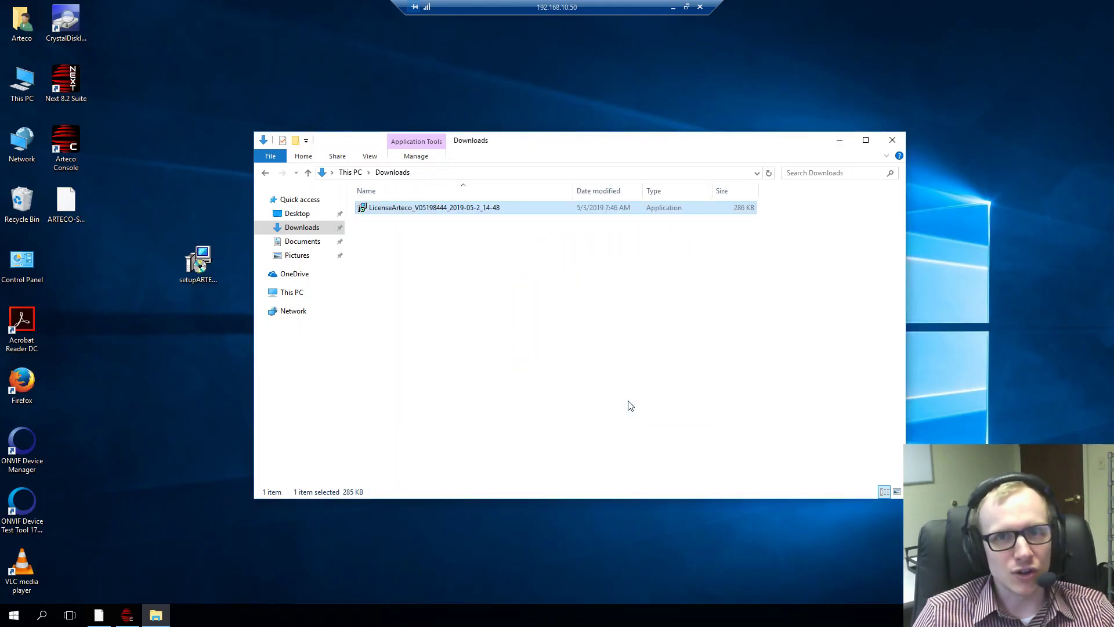
pyautogui.click(893, 141)
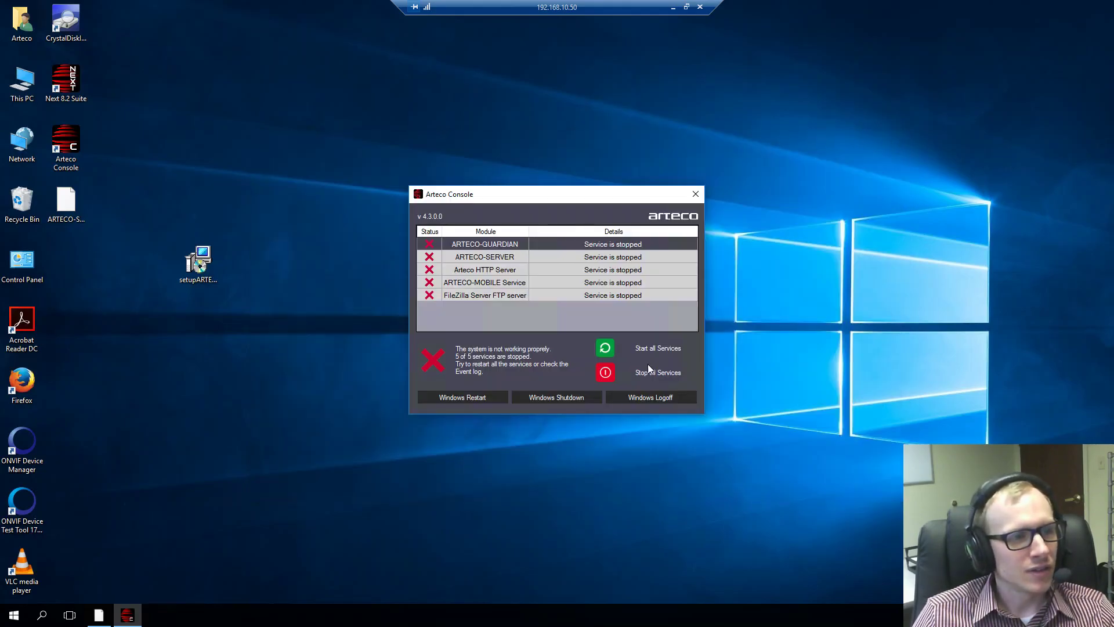